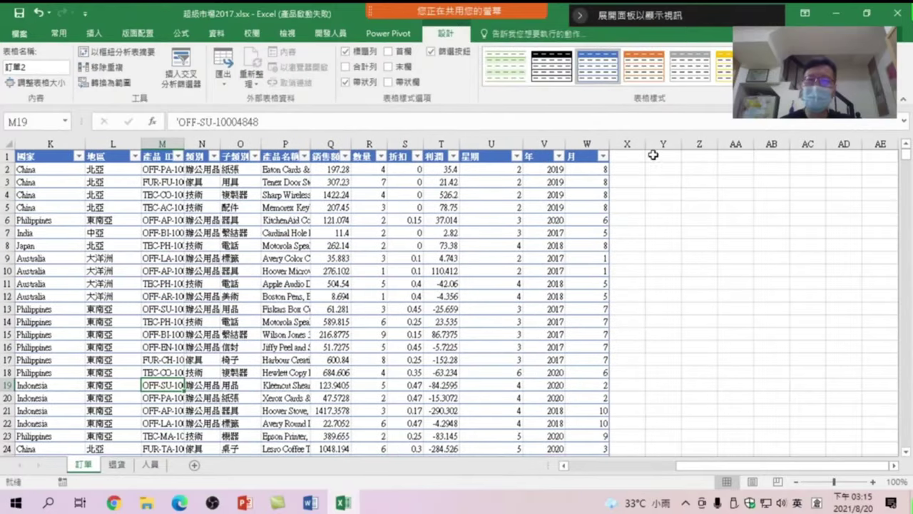
# Check the order IDs on the 退貨 sheet, then begin =VLOOKUP( in cell X2 of 訂單.
pyautogui.click(625, 169)
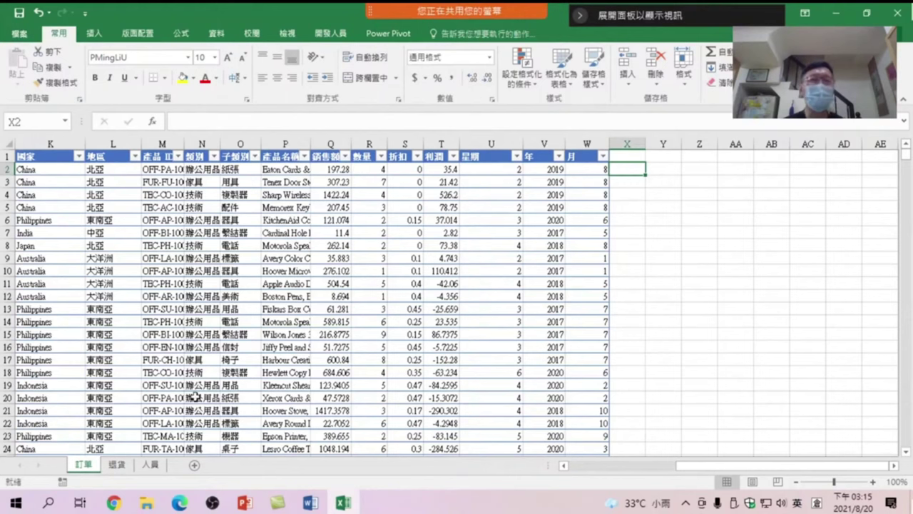
pyautogui.click(117, 464)
pyautogui.click(28, 158)
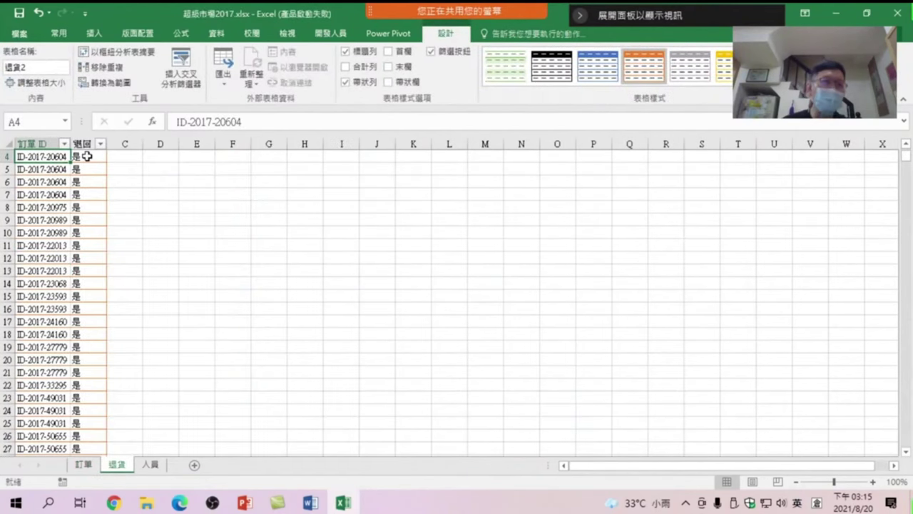
pyautogui.click(83, 465)
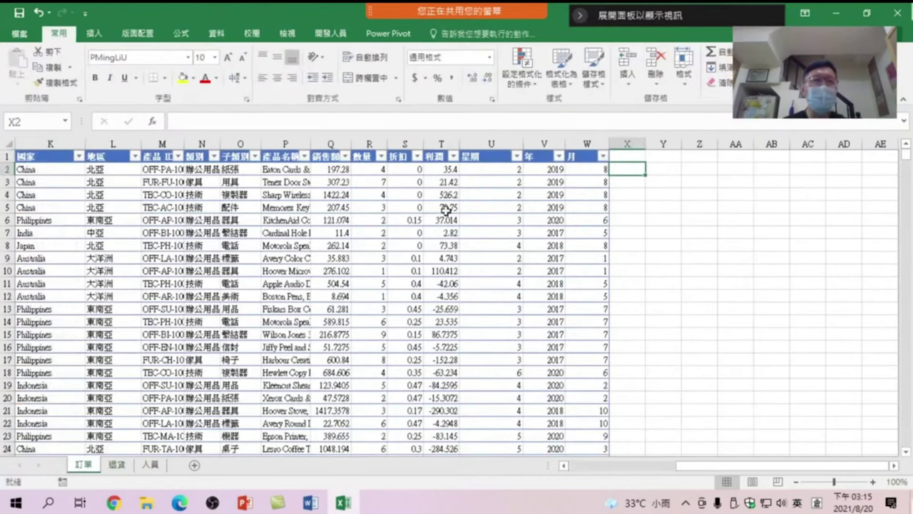
pyautogui.moveTo(770, 465); pyautogui.dragTo(667, 465)
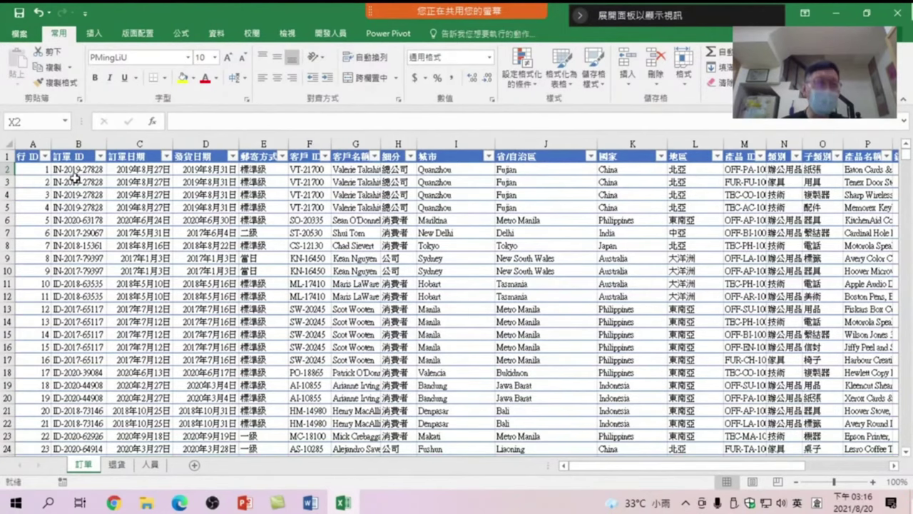
pyautogui.moveTo(665, 466)
pyautogui.mouseDown()
pyautogui.moveTo(681, 477)
pyautogui.moveTo(896, 473)
pyautogui.mouseUp()
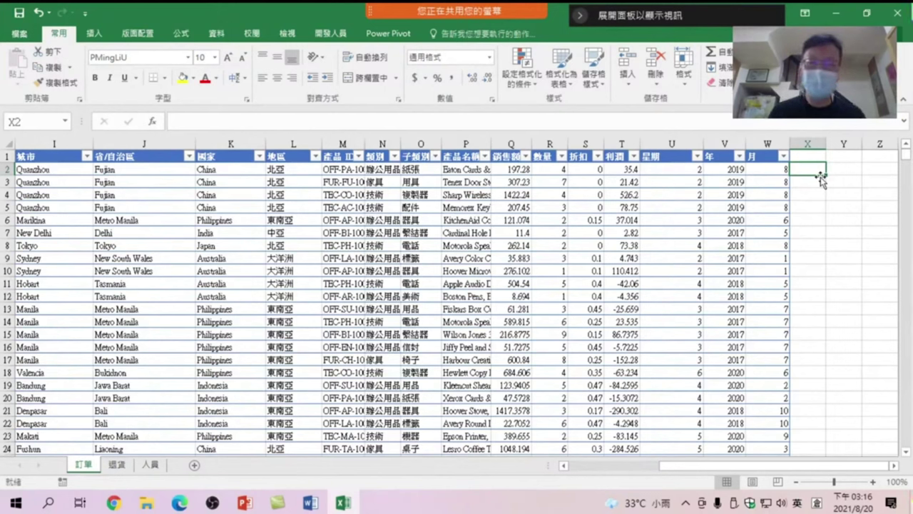
pyautogui.write('=')
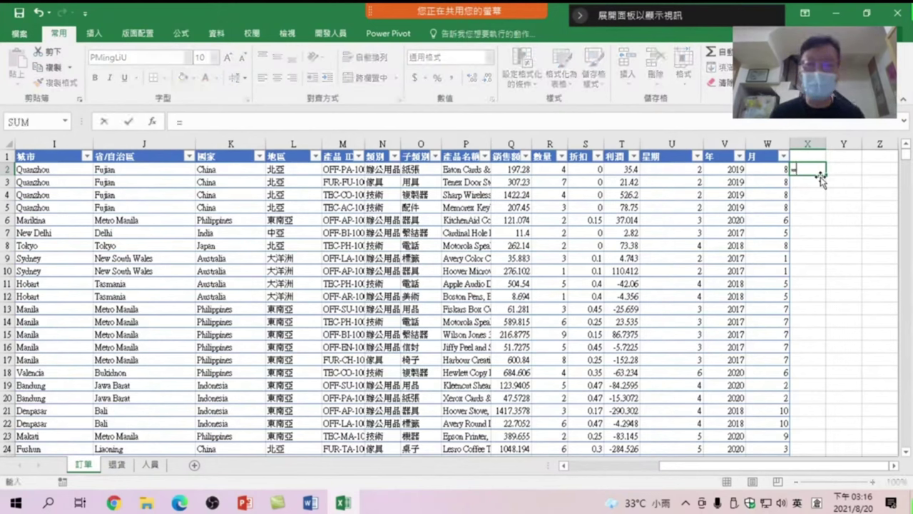
pyautogui.write('vloo')
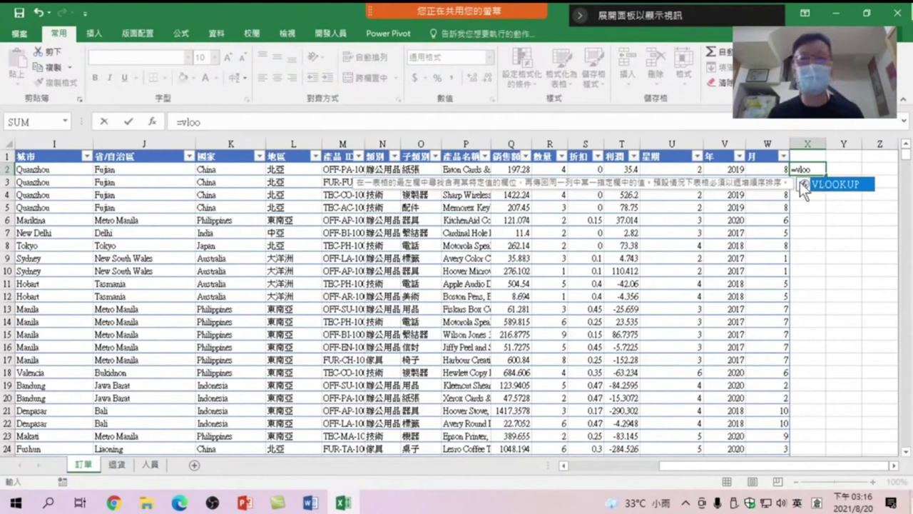
pyautogui.doubleClick(842, 187)
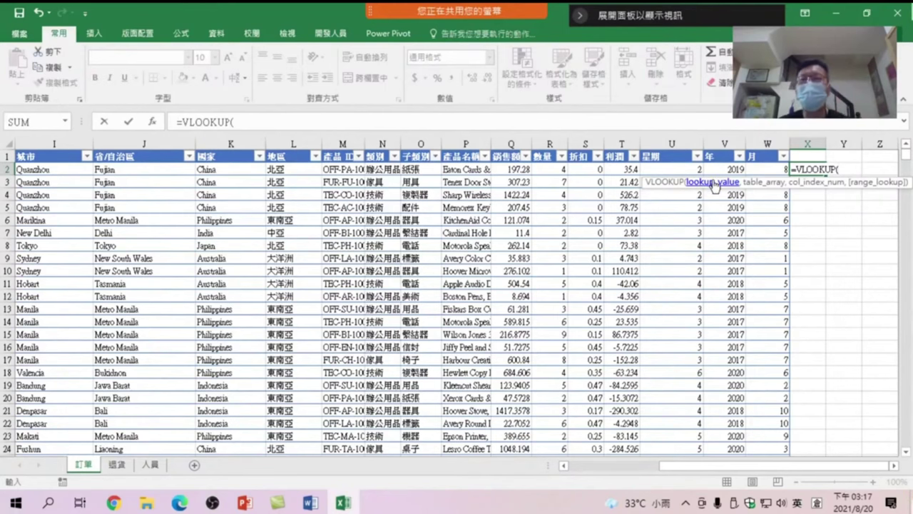
pyautogui.moveTo(819, 465); pyautogui.dragTo(729, 465)
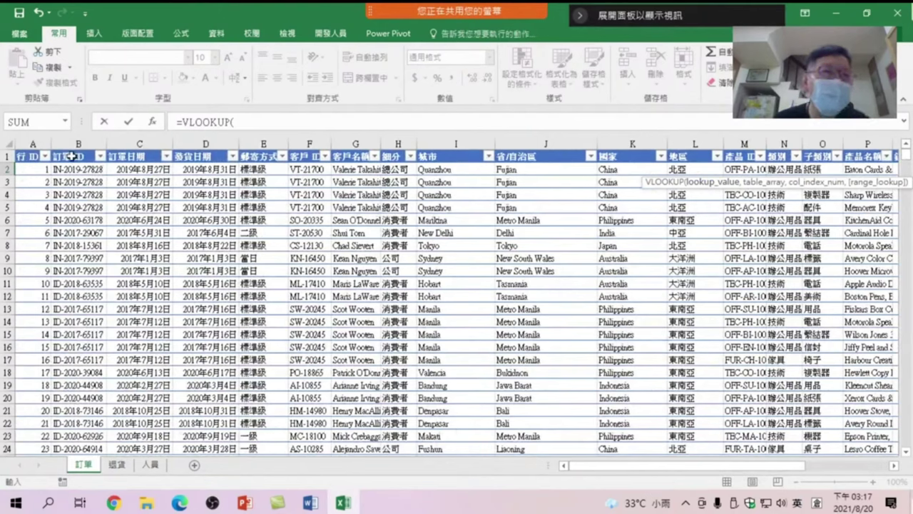
# Point the lookup at the [訂單 ID] column and the 退貨3 table.
pyautogui.click(73, 147)
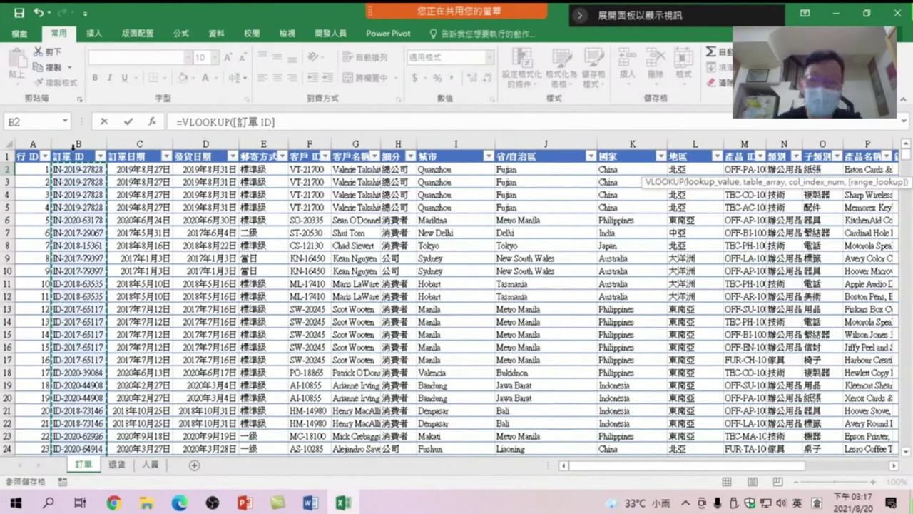
pyautogui.write(',')
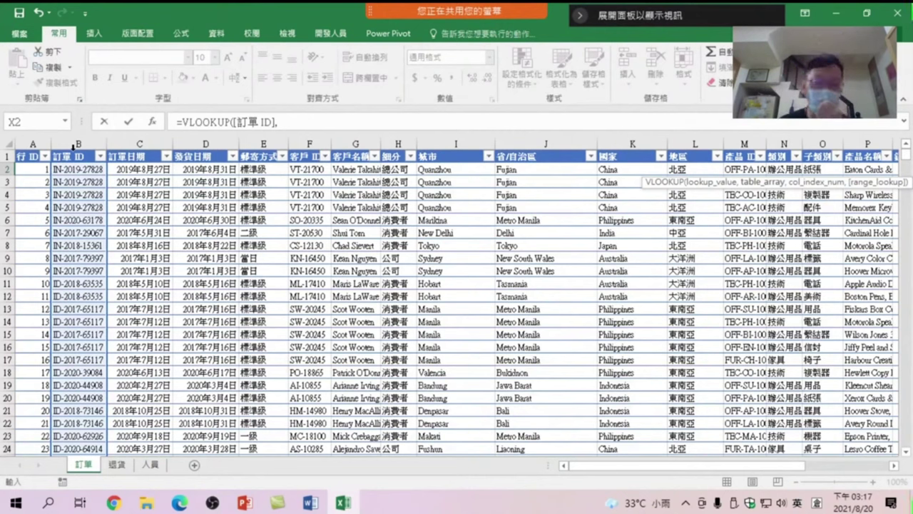
pyautogui.write('y')
pyautogui.press('BackSpace')
pyautogui.press('shift')
pyautogui.write('退貨')
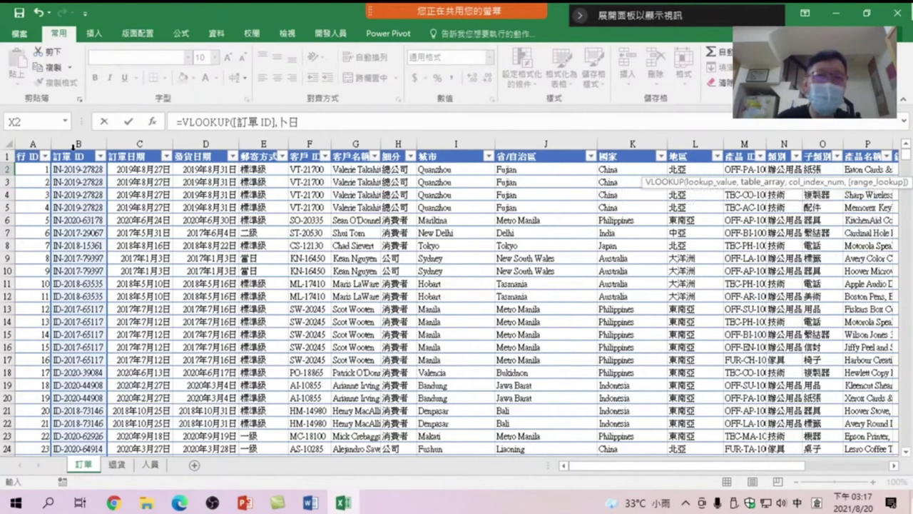
pyautogui.press('shift')
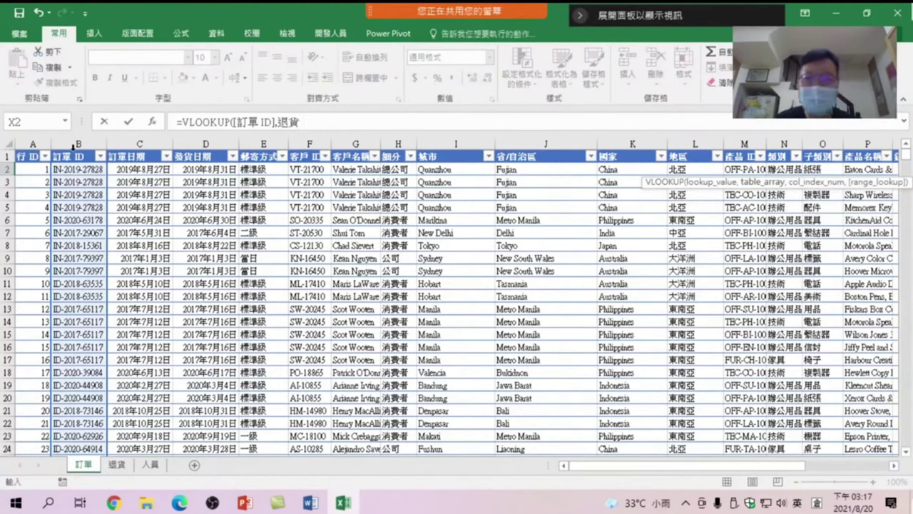
pyautogui.write('3')
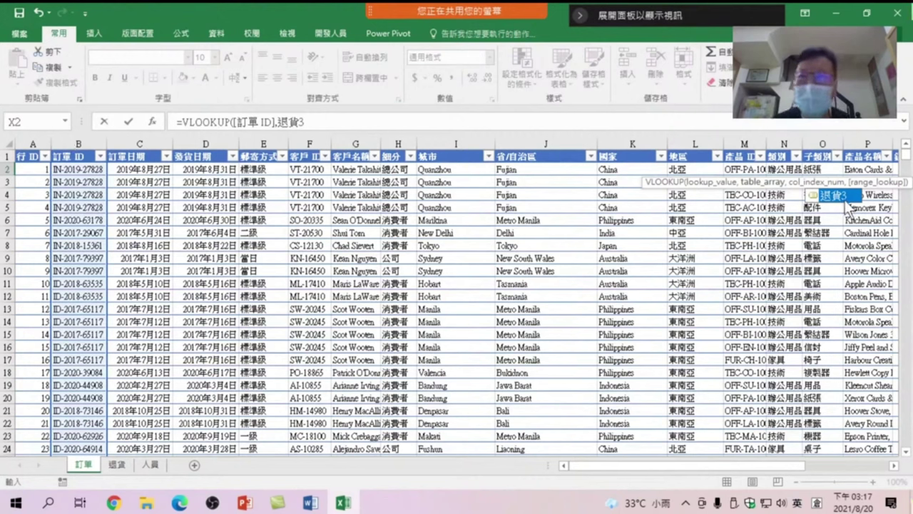
pyautogui.doubleClick(846, 195)
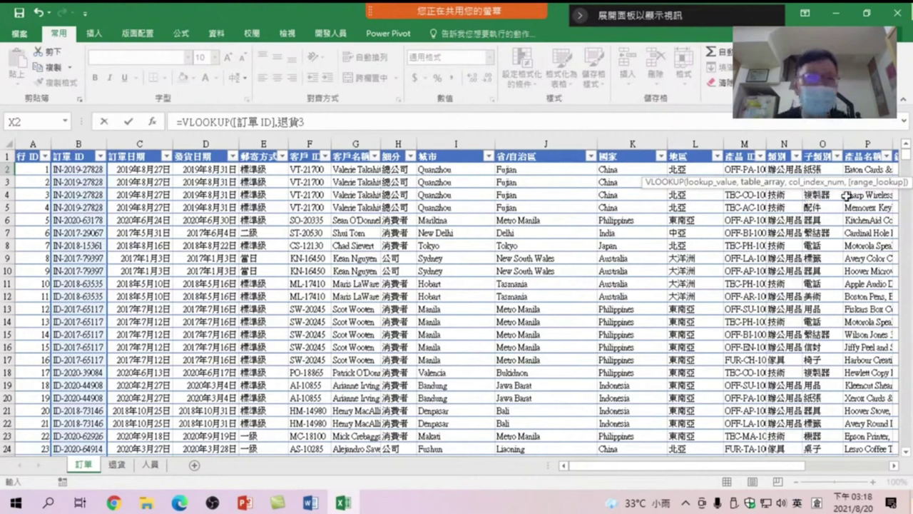
# Finish the lookup with column 2 and FALSE, filling column X with 是 or #N/A.
pyautogui.write(',')
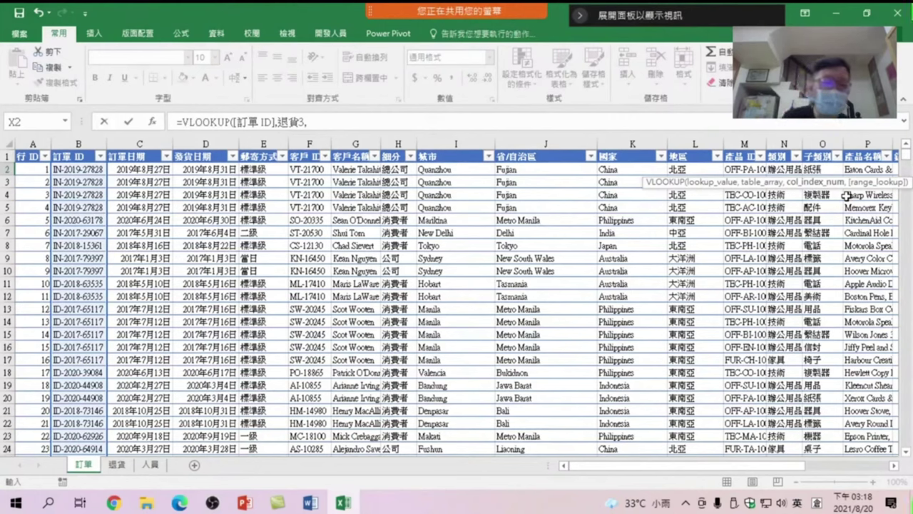
pyautogui.write('2')
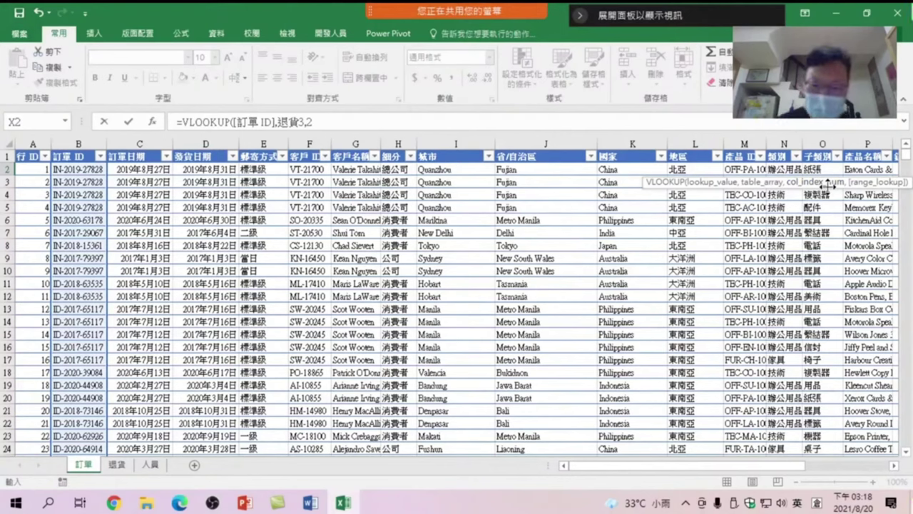
pyautogui.write(',')
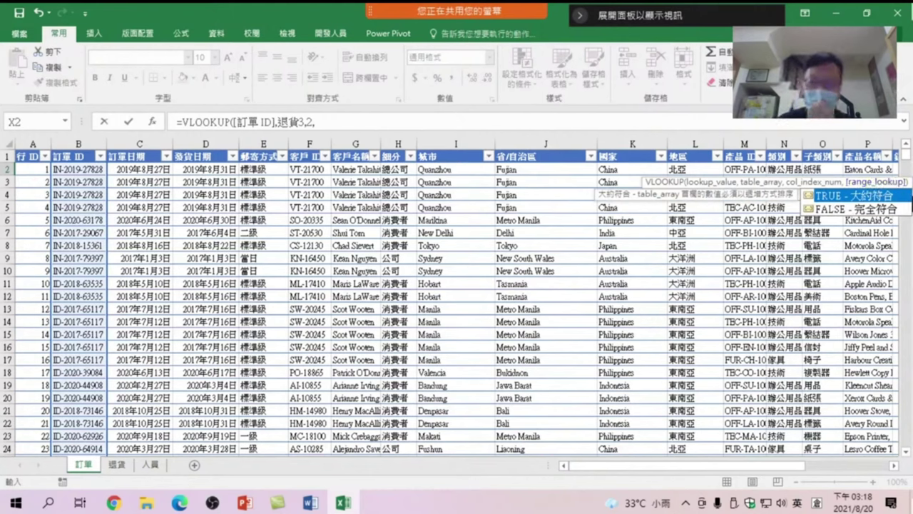
pyautogui.click(855, 209)
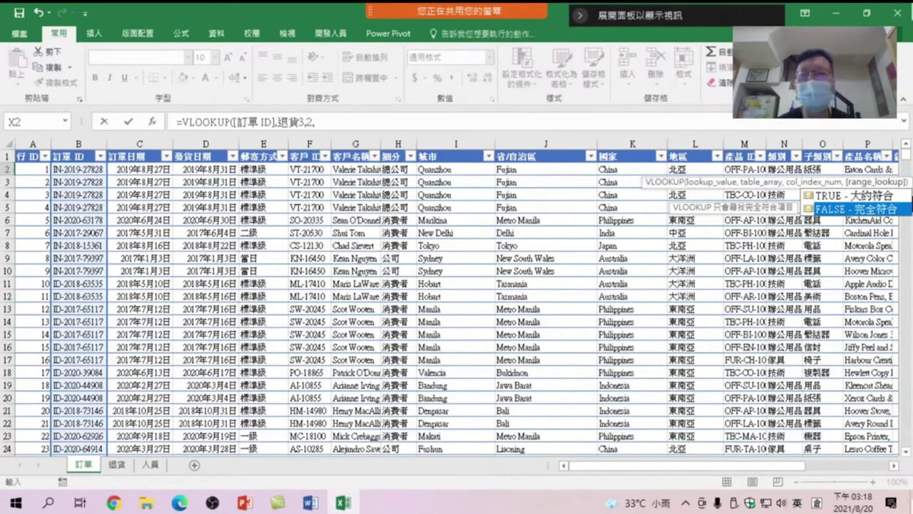
pyautogui.press('Tab')
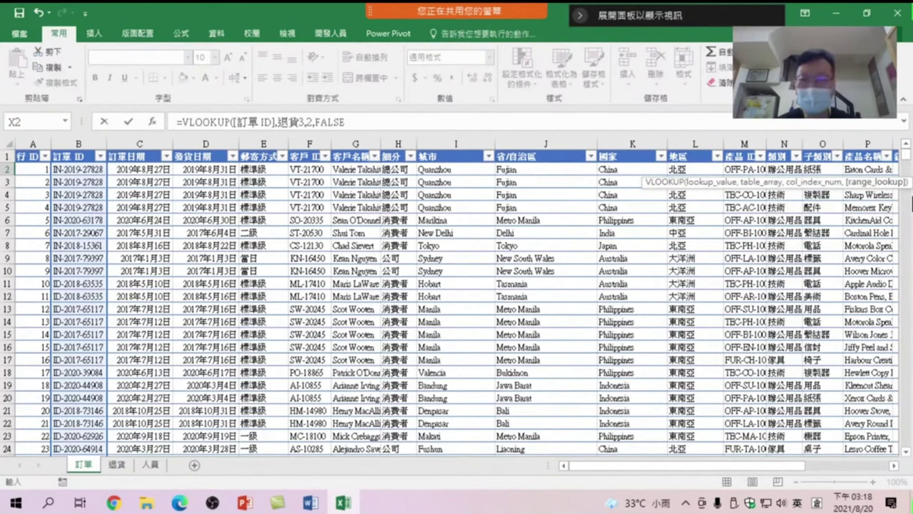
pyautogui.press('Return')
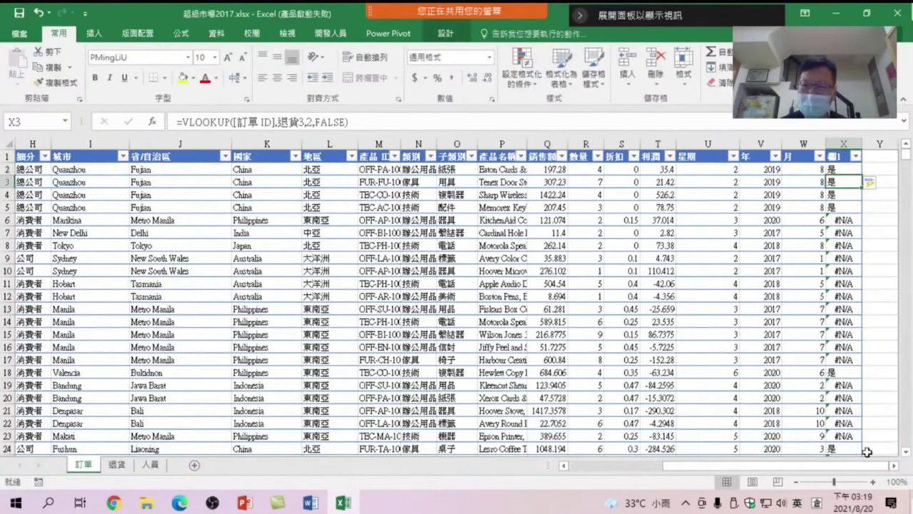
pyautogui.click(894, 466)
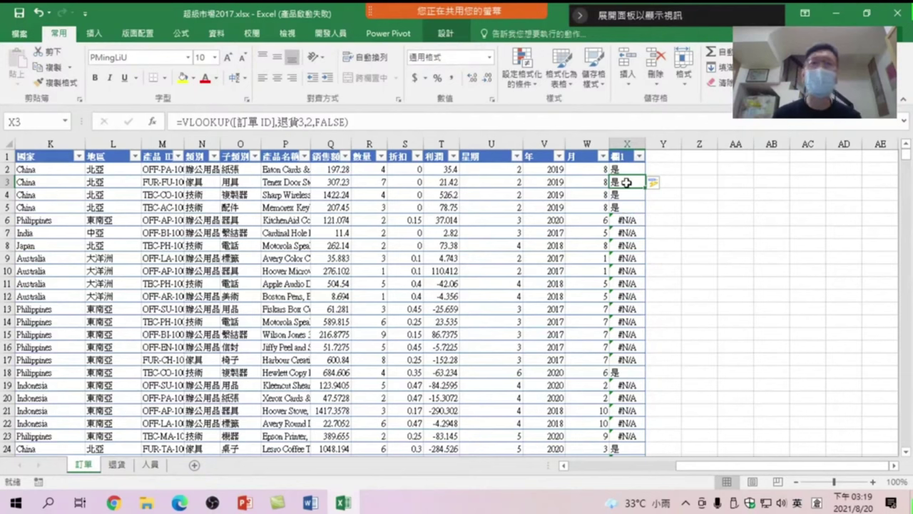
pyautogui.click(626, 216)
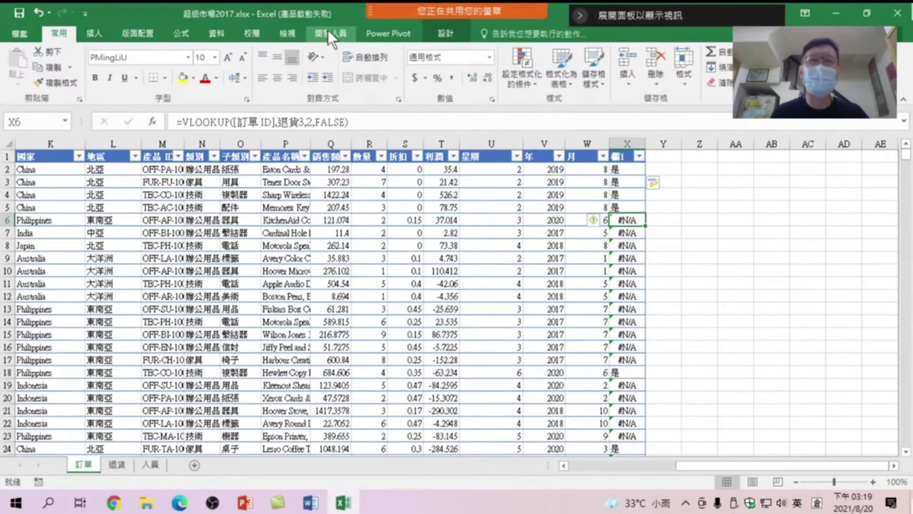
# Evaluate the X6 lookup step by step until it resolves to #N/A.
pyautogui.click(182, 34)
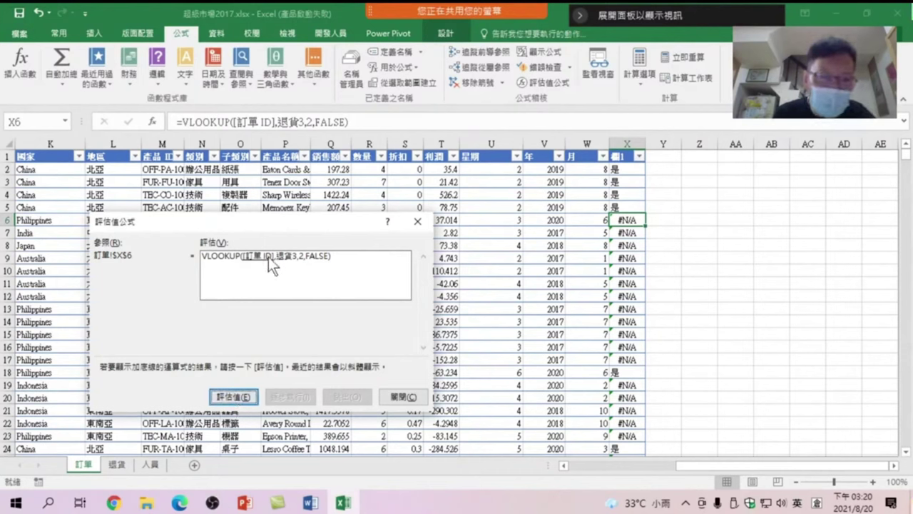
pyautogui.click(227, 395)
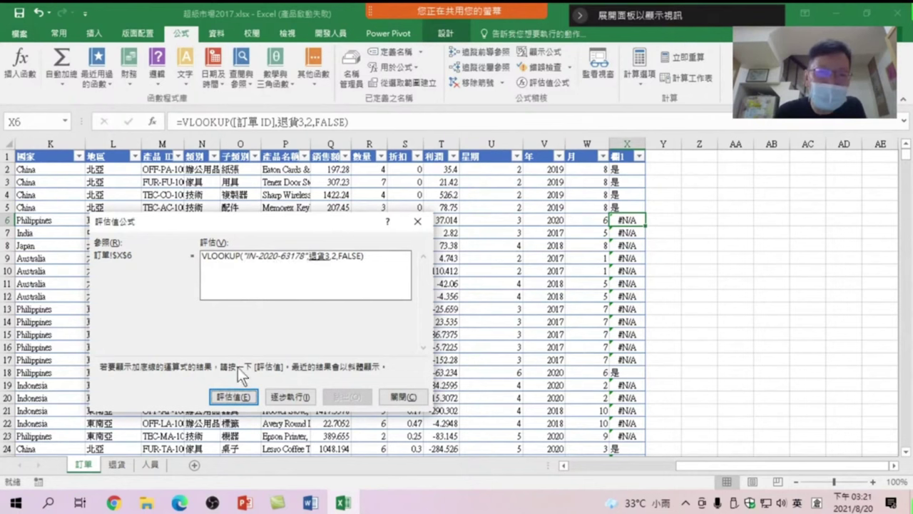
pyautogui.click(230, 396)
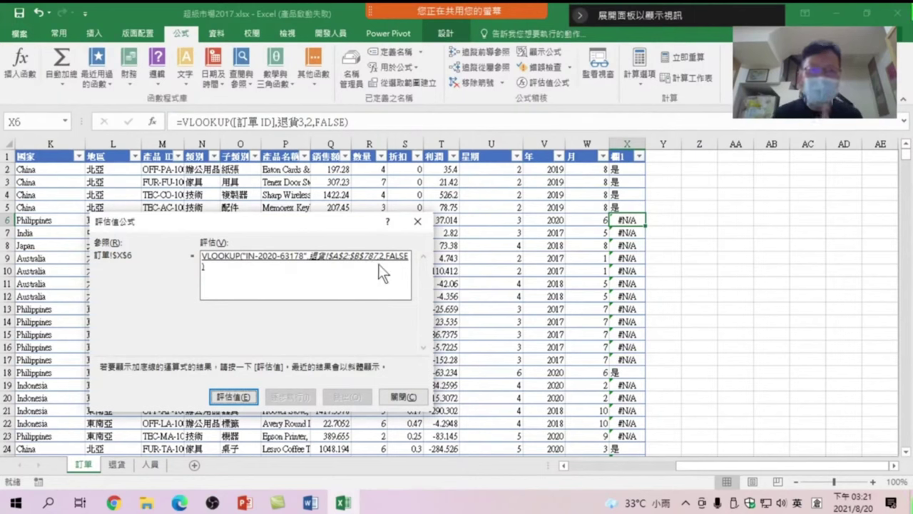
pyautogui.click(226, 396)
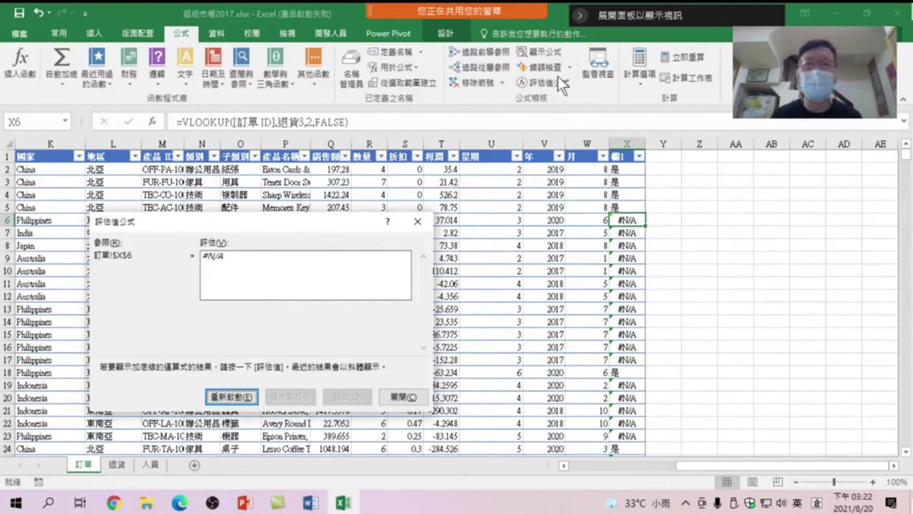
# Wrap the X2 VLOOKUP in IFERROR(...,"") so orders without returns show blank.
pyautogui.click(403, 397)
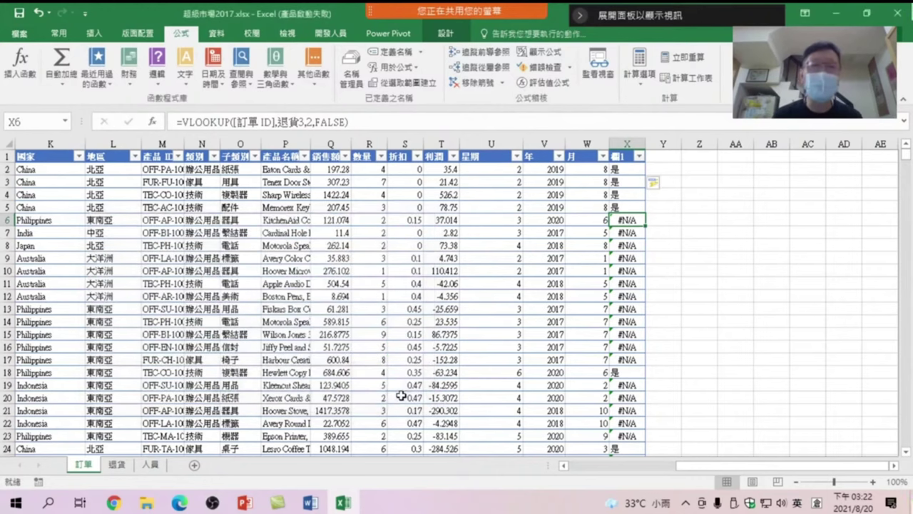
pyautogui.click(629, 172)
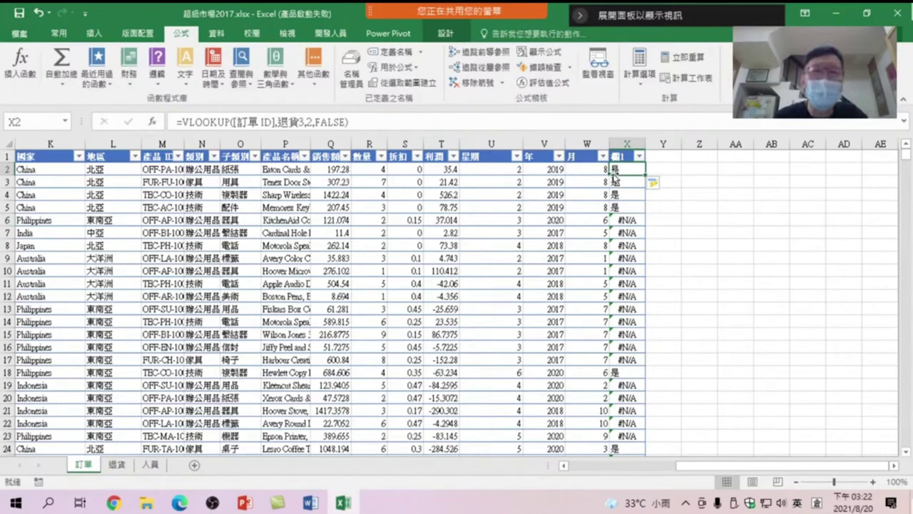
pyautogui.click(181, 120)
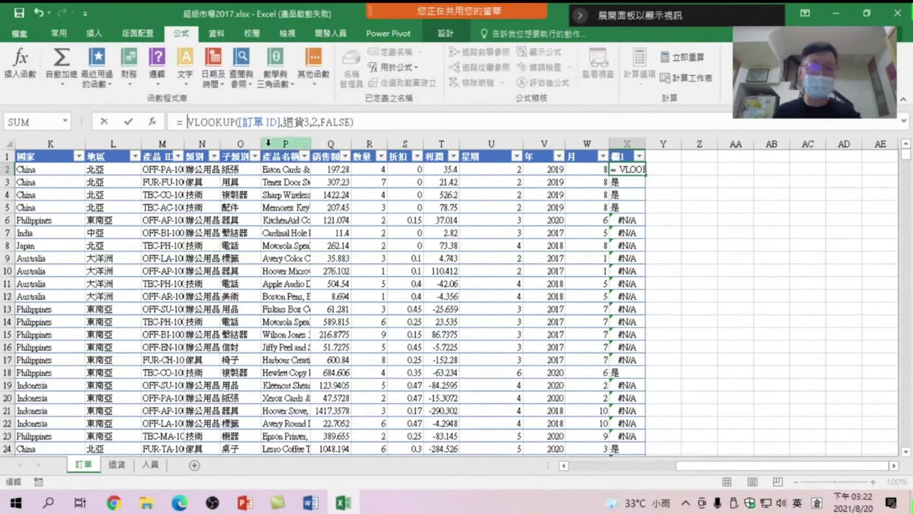
pyautogui.write('i')
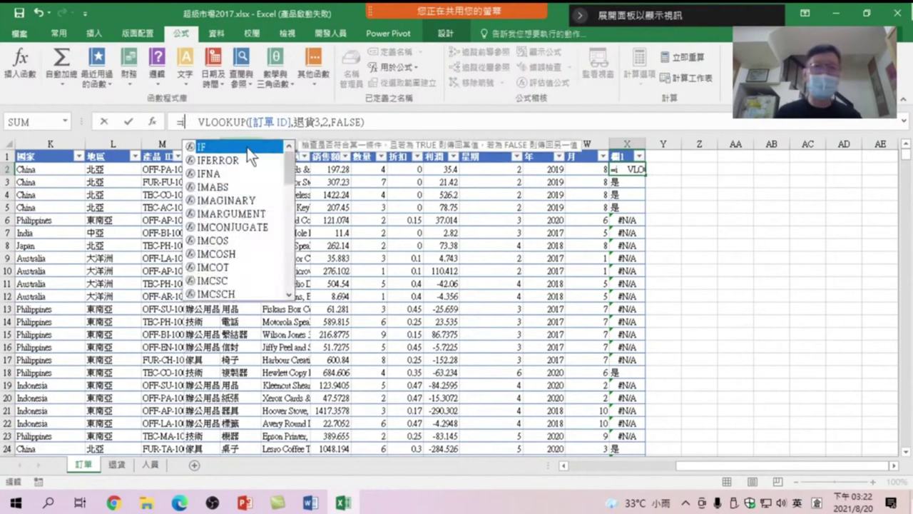
pyautogui.write('f')
pyautogui.press('Down')
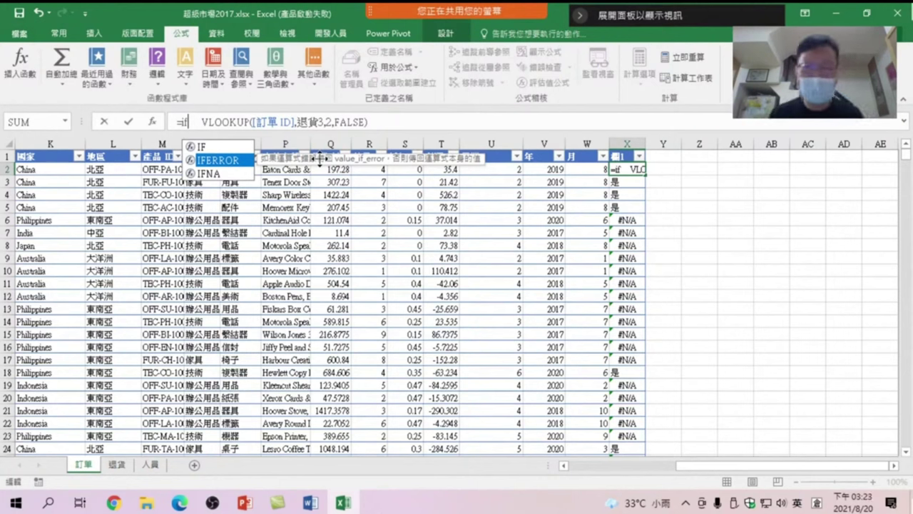
pyautogui.press('Tab')
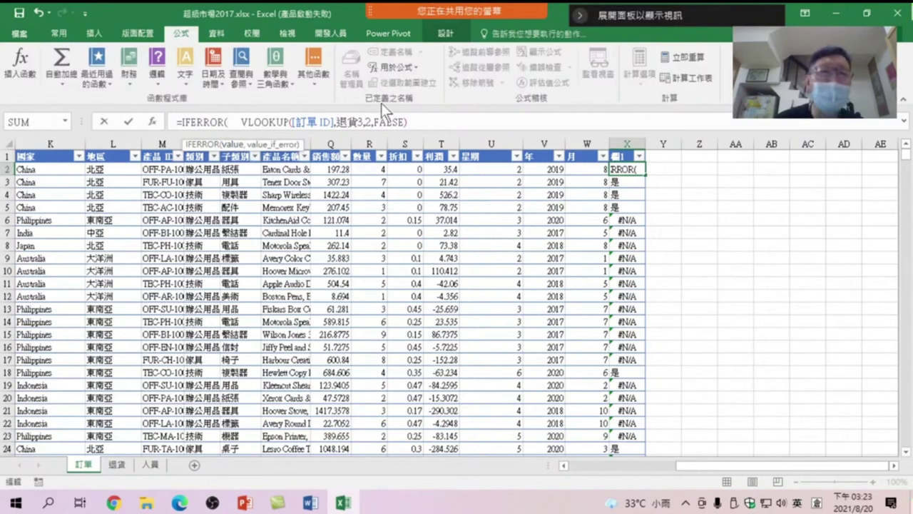
pyautogui.write(',')
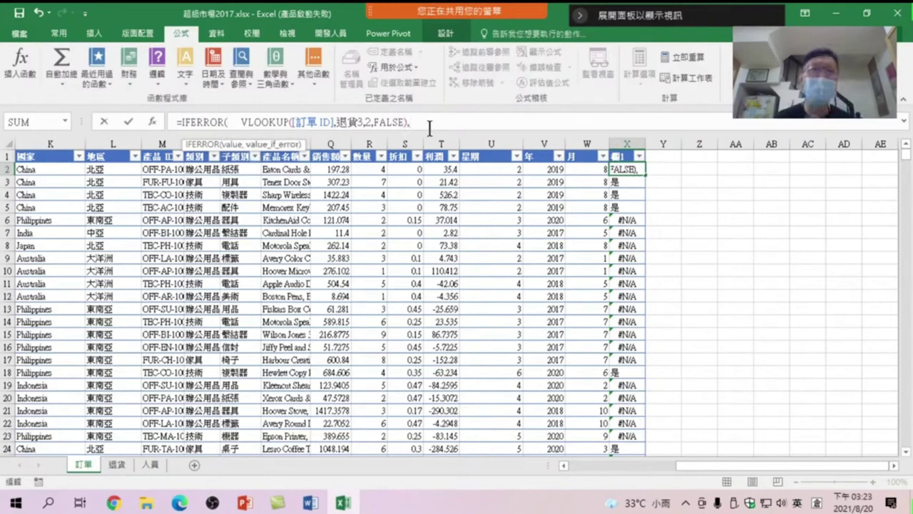
pyautogui.write('"")')
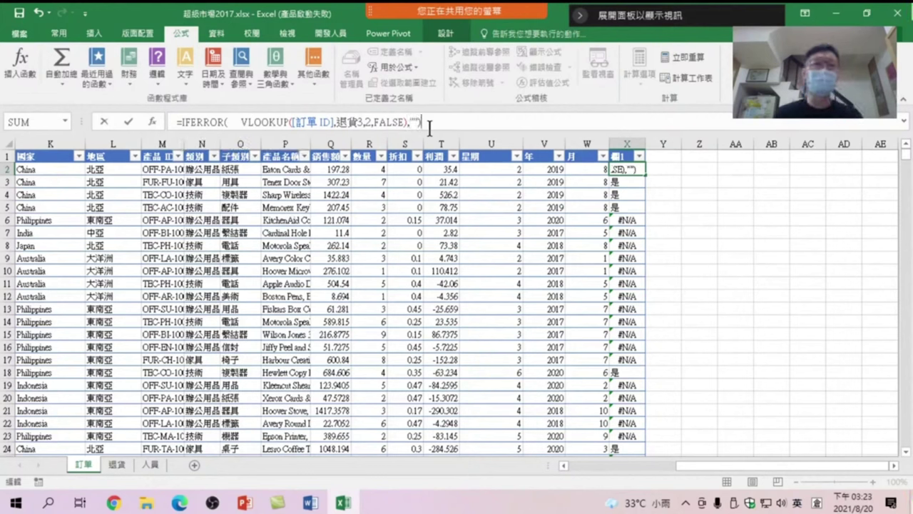
pyautogui.click(412, 122)
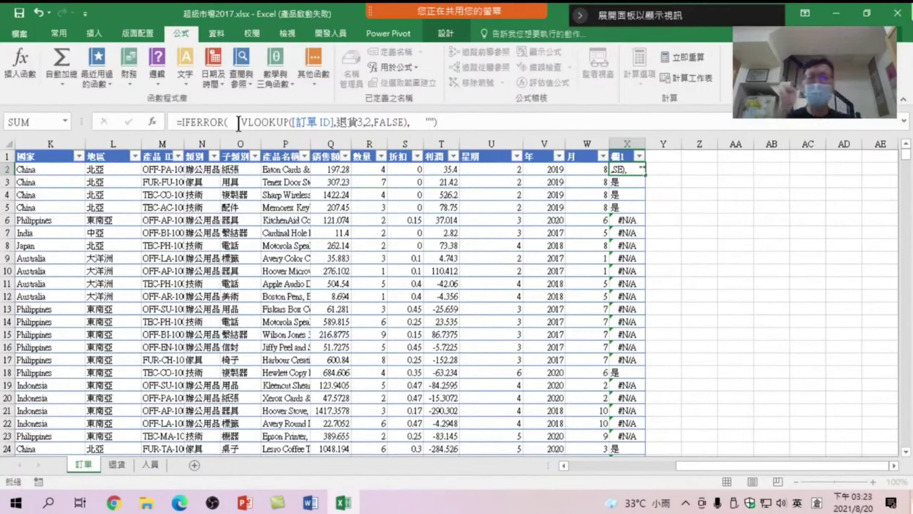
pyautogui.press('Return')
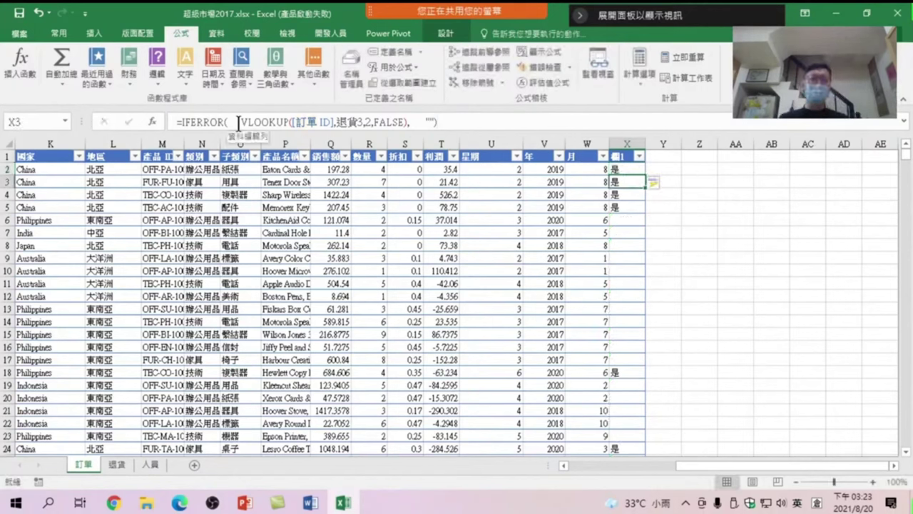
# Rename the X1 header from 欄1 to 退貨.
pyautogui.click(618, 157)
pyautogui.doubleClick(184, 122)
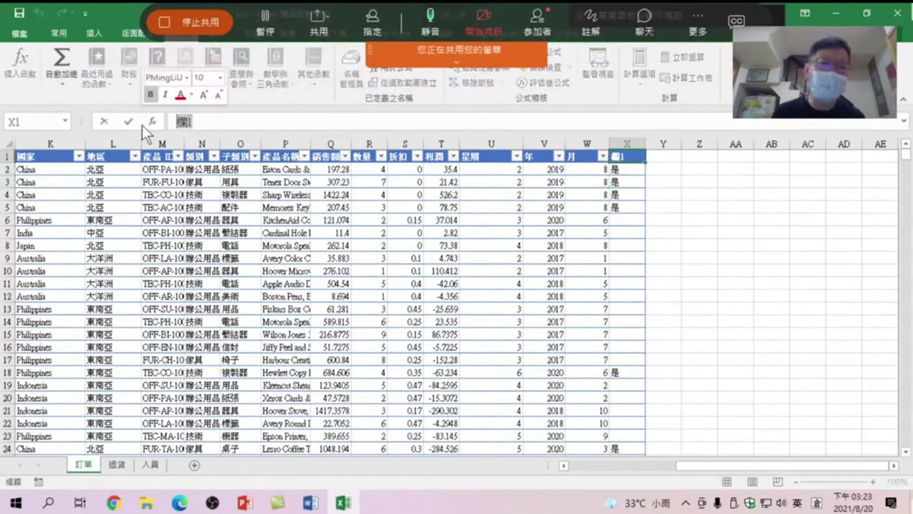
pyautogui.write('退人心月')
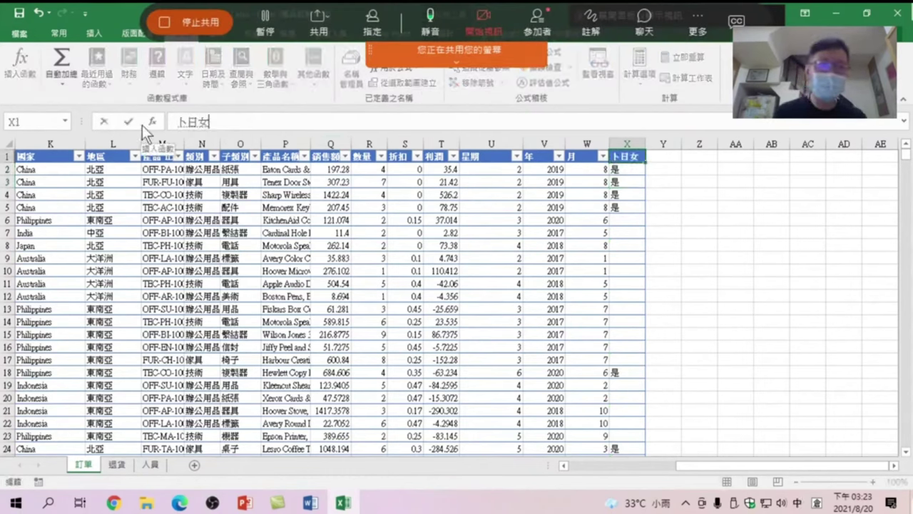
pyautogui.press('space')
pyautogui.press('1')
pyautogui.press('Return')
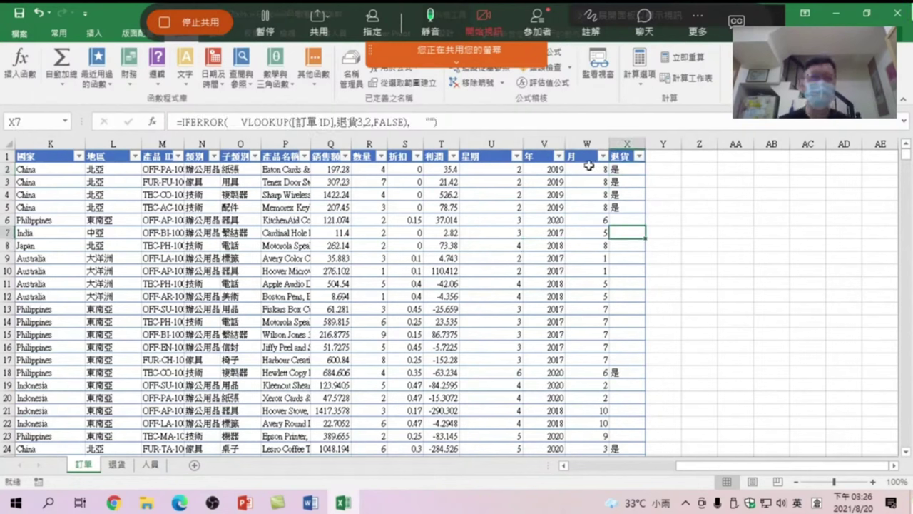
# Close Excel and reopen 超級市場2017.xlsx from the Downloads folder.
pyautogui.click(900, 17)
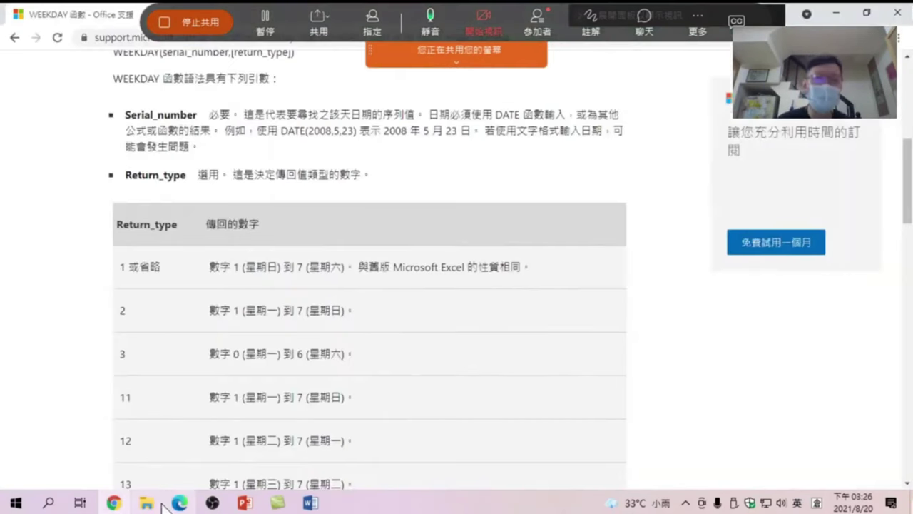
pyautogui.click(148, 503)
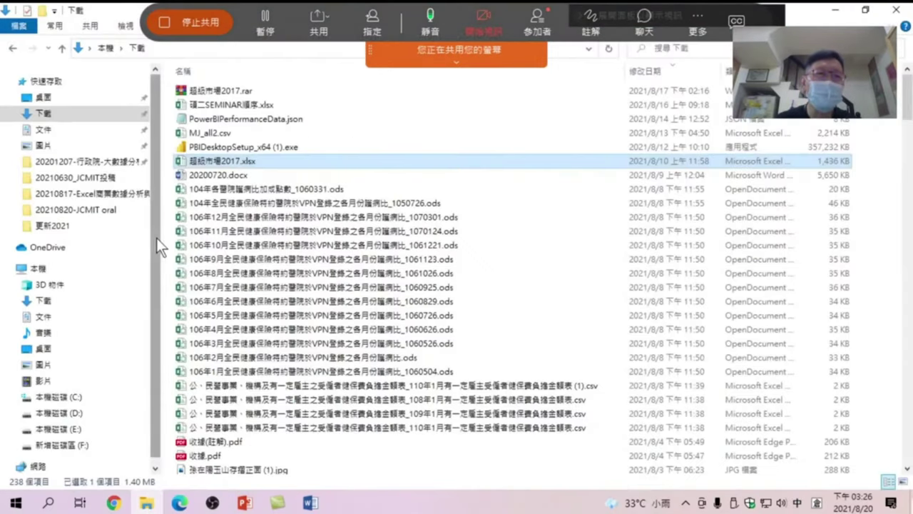
pyautogui.doubleClick(223, 161)
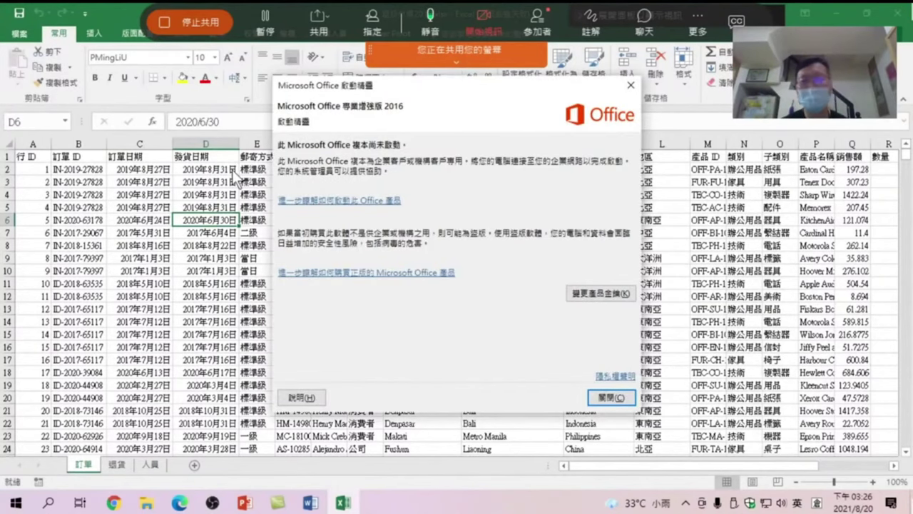
# Dismiss the activation notice and insert a blank column D before 發貨日期.
pyautogui.click(610, 397)
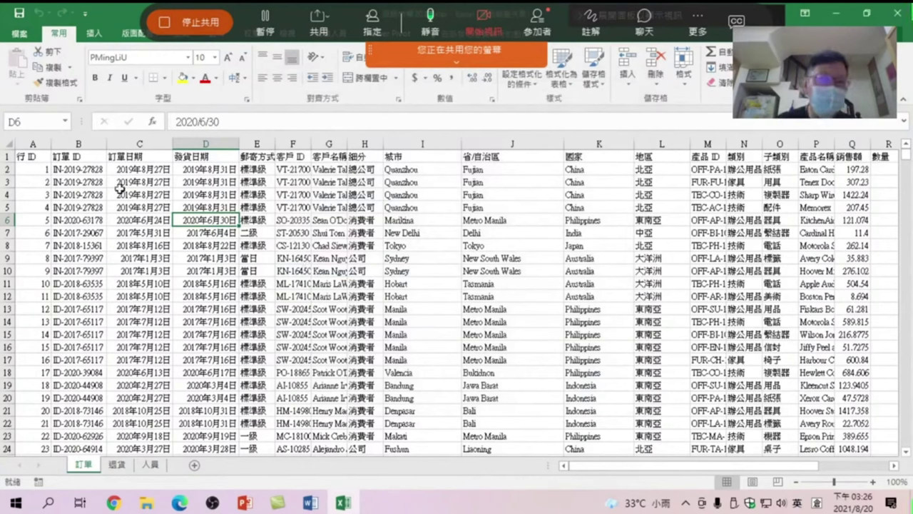
pyautogui.rightClick(205, 145)
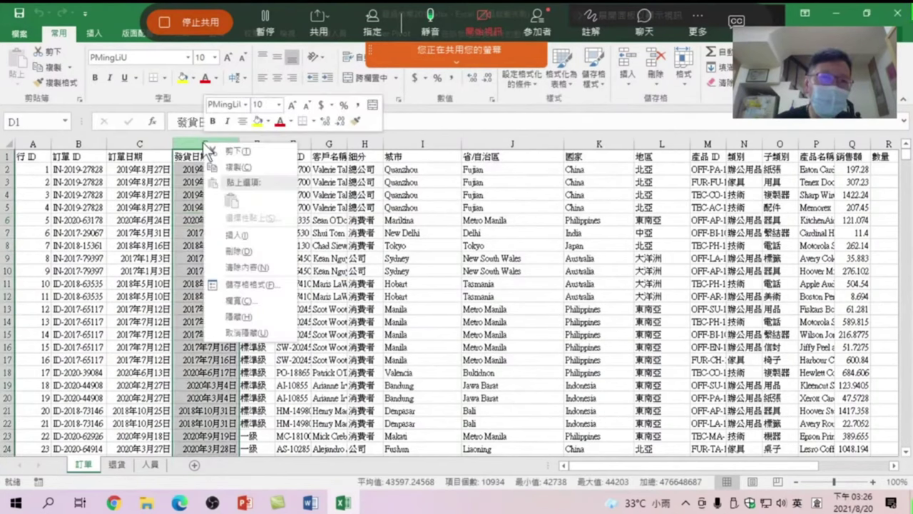
pyautogui.click(251, 233)
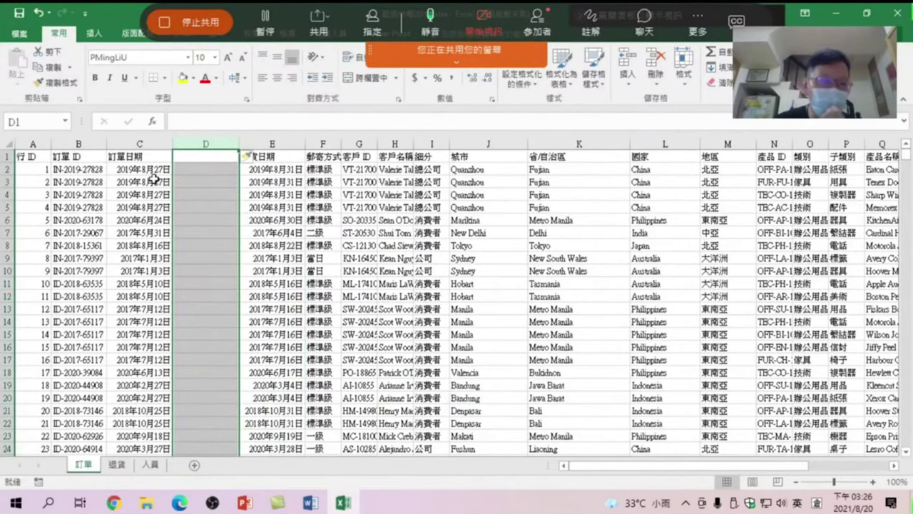
# Enter the first order's year in D2 and format column D as plain numbers.
pyautogui.press('Down')
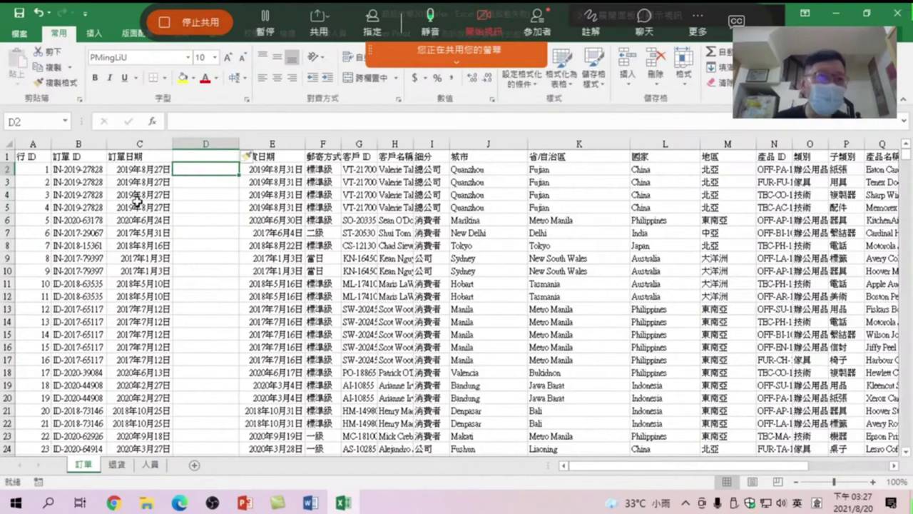
pyautogui.write('2019')
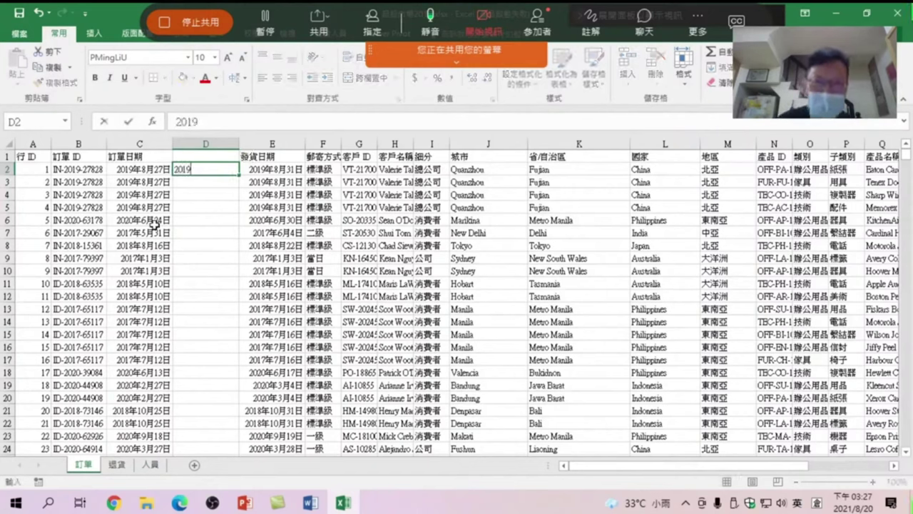
pyautogui.press('Return')
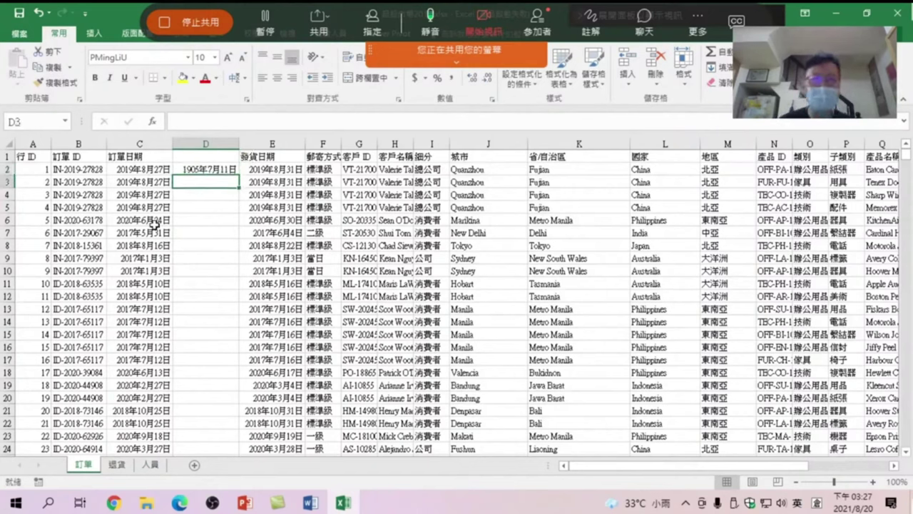
pyautogui.click(204, 144)
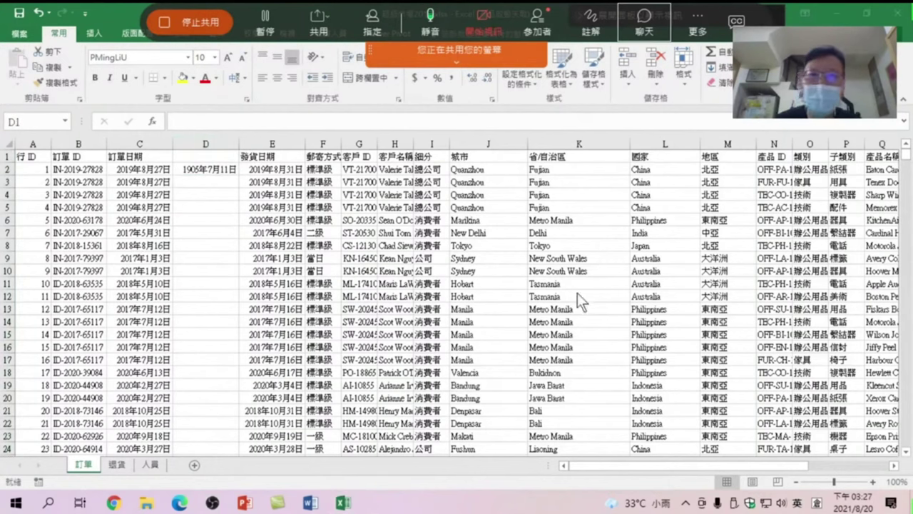
pyautogui.click(506, 312)
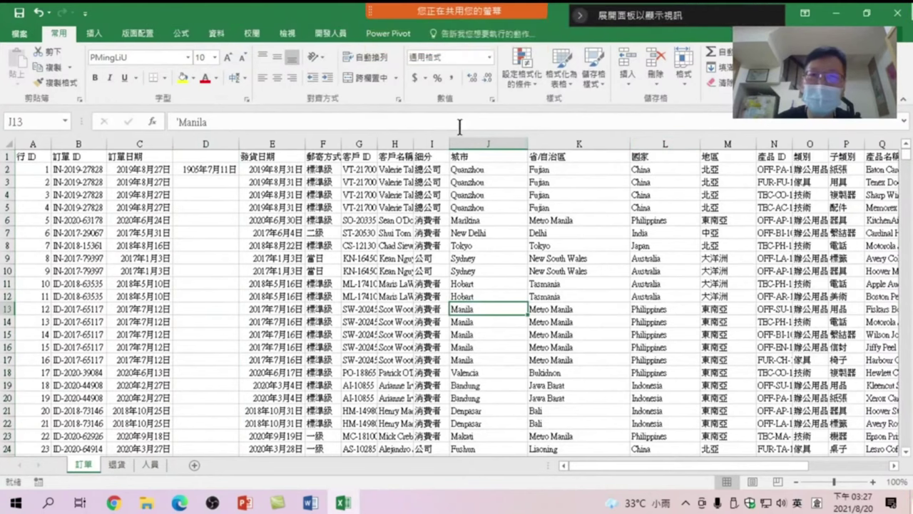
pyautogui.click(209, 170)
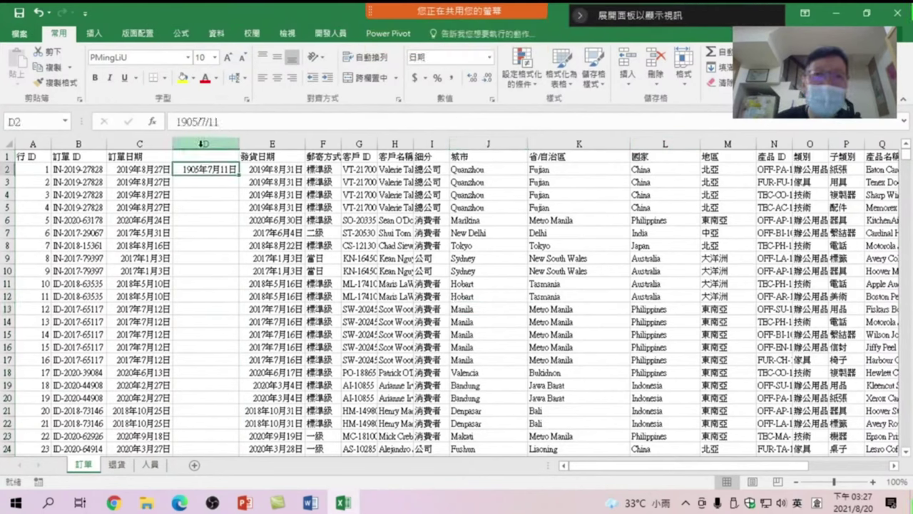
pyautogui.click(206, 144)
pyautogui.click(490, 57)
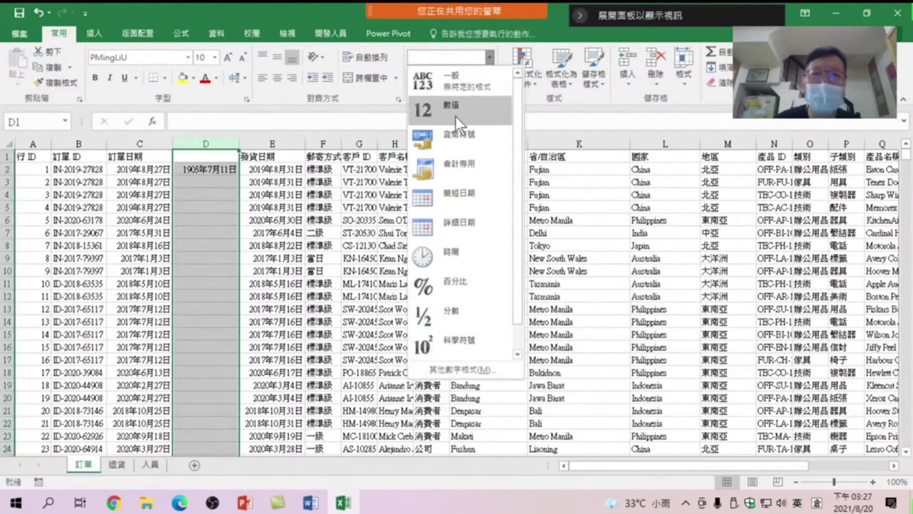
pyautogui.click(450, 82)
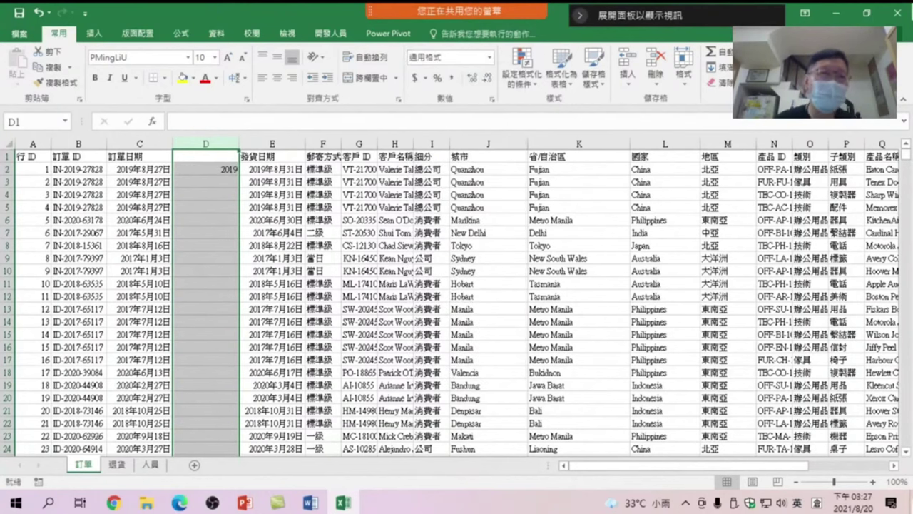
pyautogui.click(213, 170)
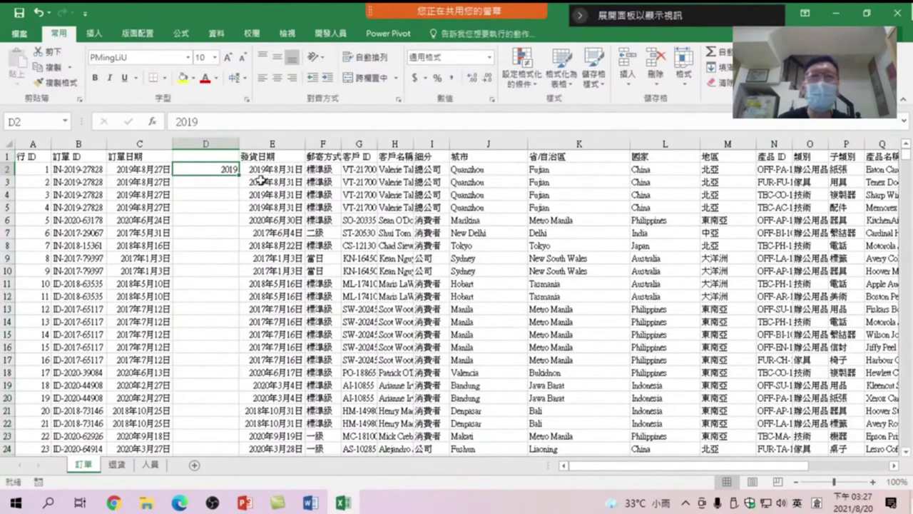
# Select D2 down to the last row and Flash Fill every order's year.
pyautogui.moveTo(906, 154); pyautogui.dragTo(907, 171)
pyautogui.moveTo(911, 378); pyautogui.dragTo(762, 465)
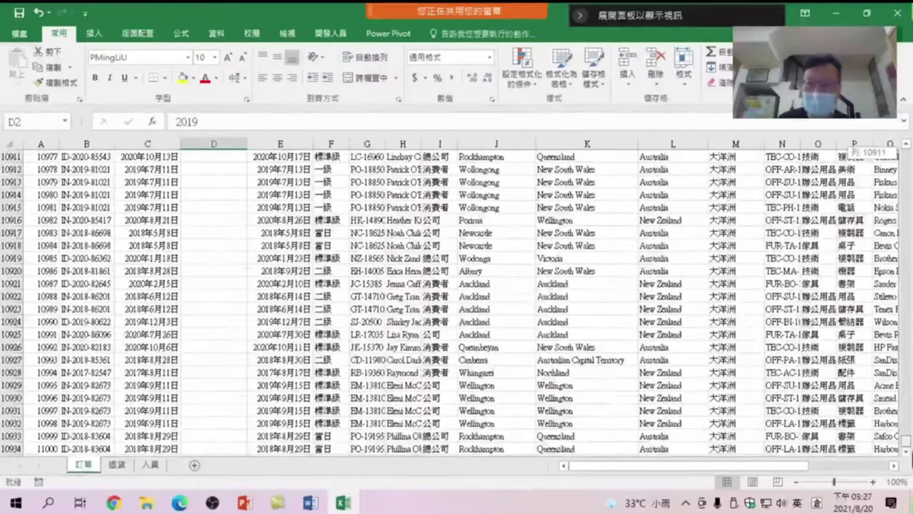
pyautogui.keyDown('shift'); pyautogui.click(224, 449); pyautogui.keyUp('shift')
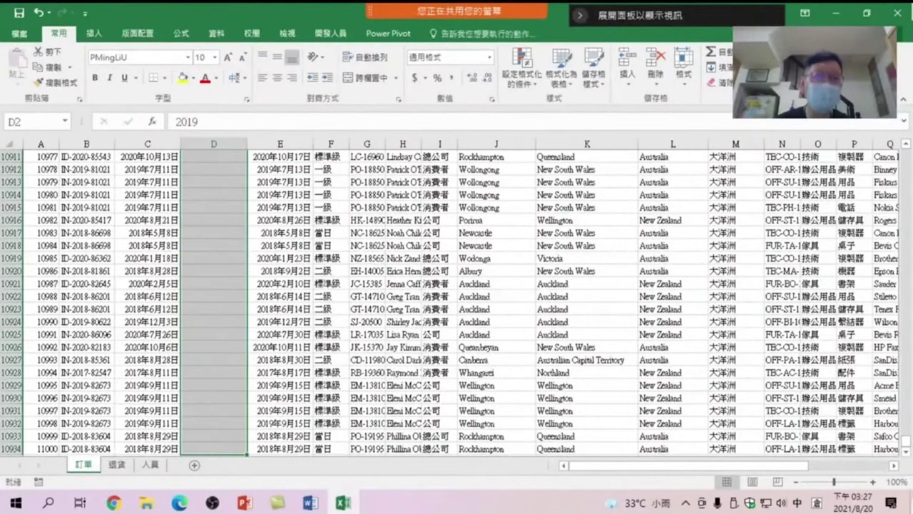
pyautogui.moveTo(908, 446); pyautogui.dragTo(906, 153)
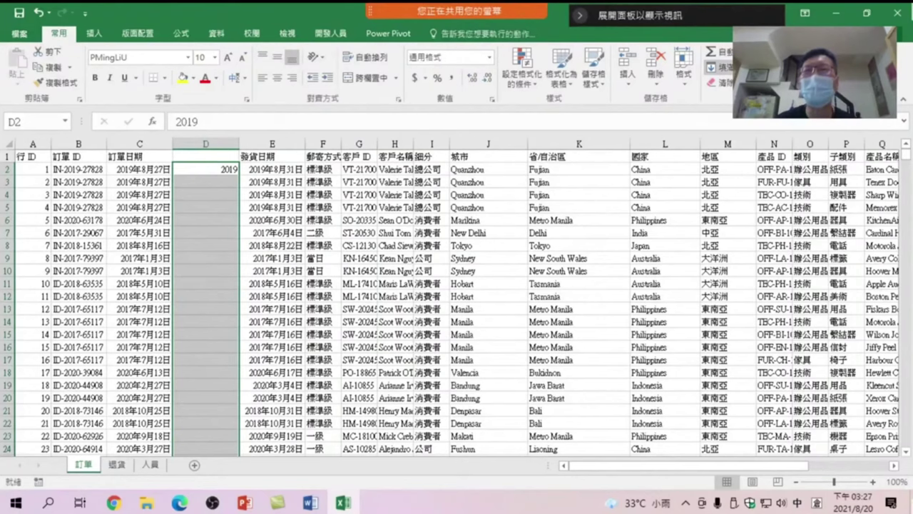
pyautogui.click(716, 67)
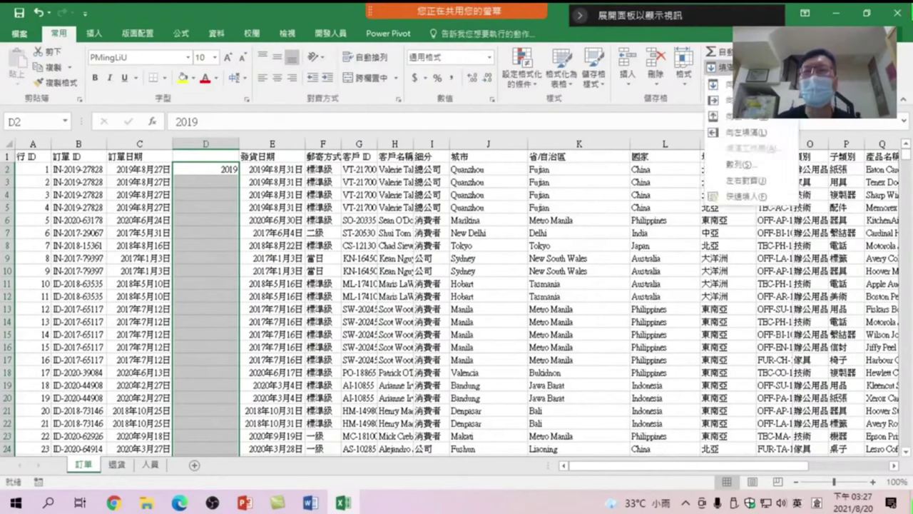
pyautogui.click(742, 197)
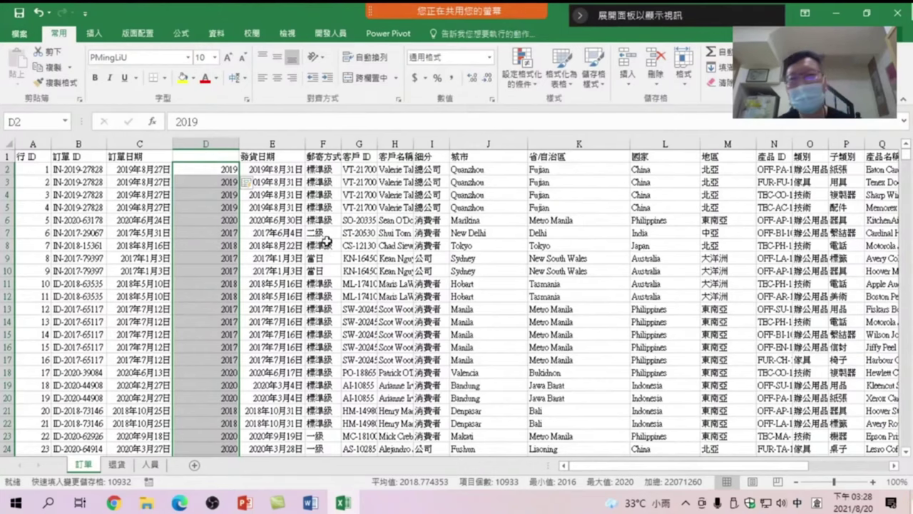
# Insert a new column C beside 訂單 ID and enter 27828 in C2.
pyautogui.rightClick(136, 143)
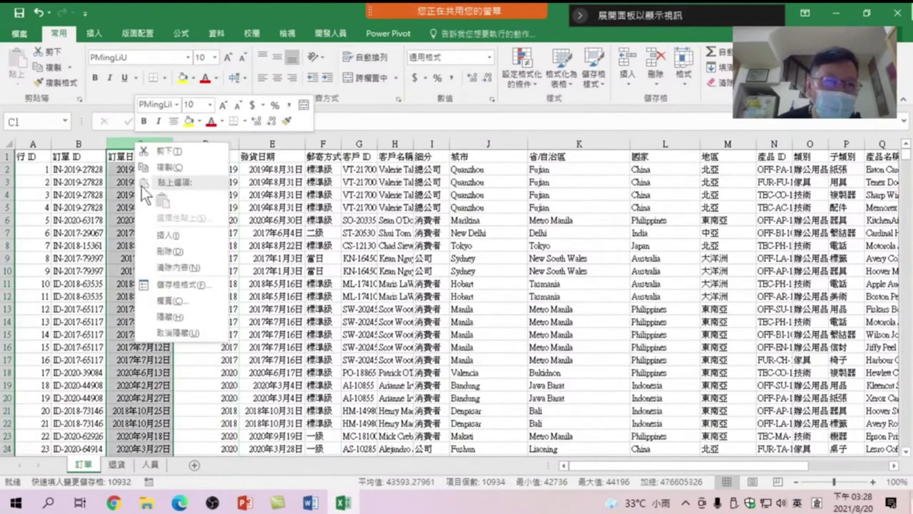
pyautogui.click(172, 243)
pyautogui.click(129, 171)
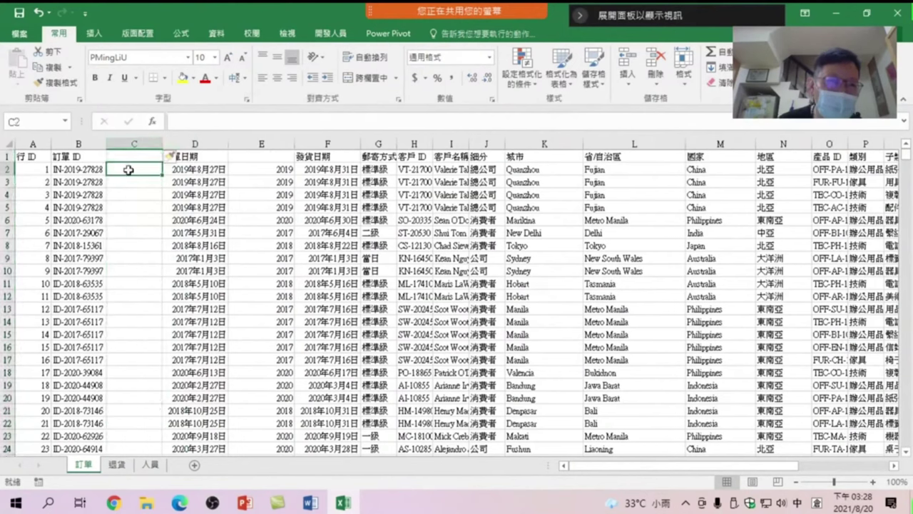
pyautogui.write('2782828')
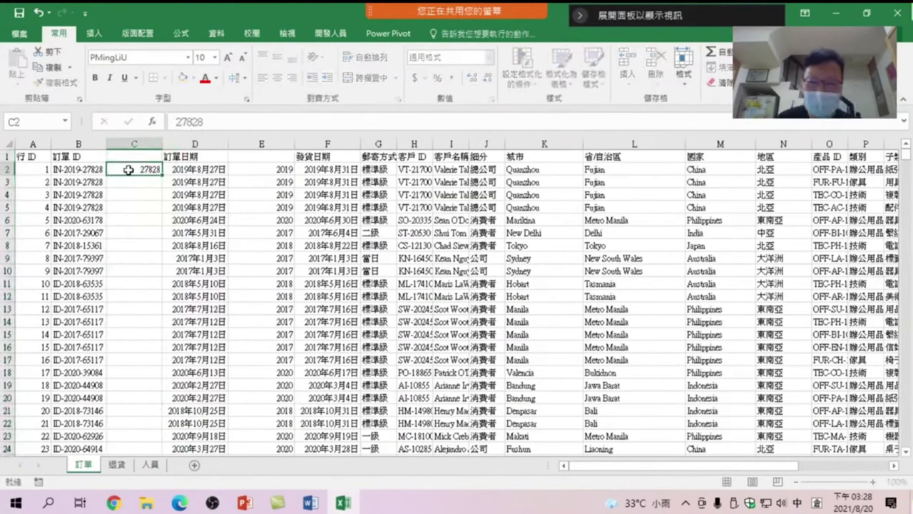
pyautogui.press('Return')
pyautogui.click(136, 143)
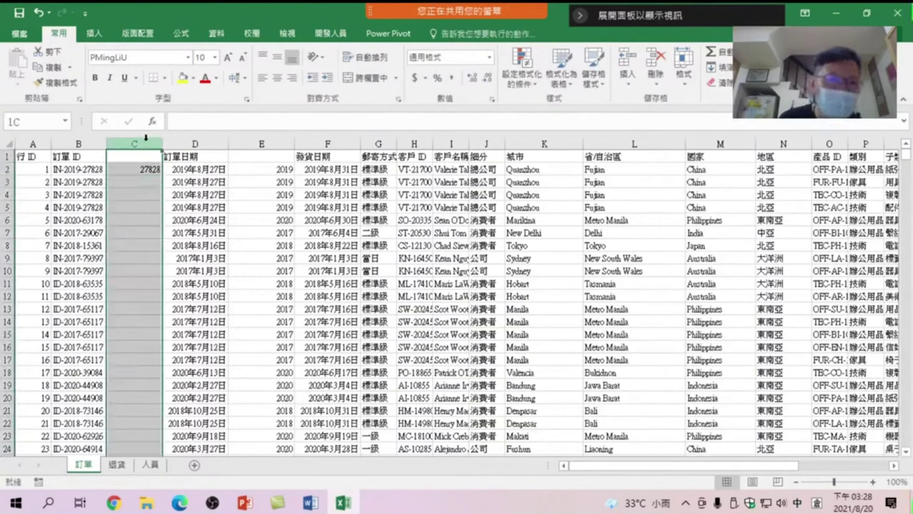
pyautogui.click(490, 57)
pyautogui.click(489, 57)
# Select C2 down to the last row and Flash Fill each ID's trailing number.
pyautogui.click(146, 169)
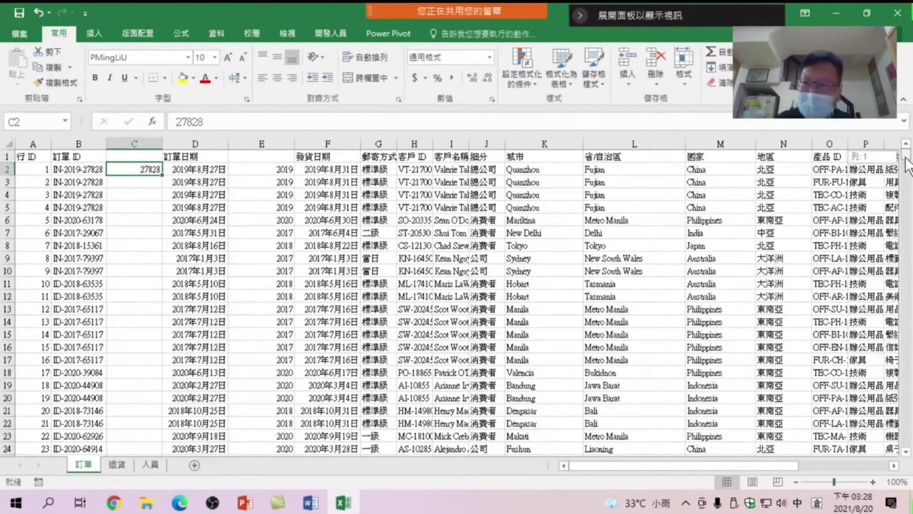
pyautogui.moveTo(906, 154); pyautogui.dragTo(906, 440)
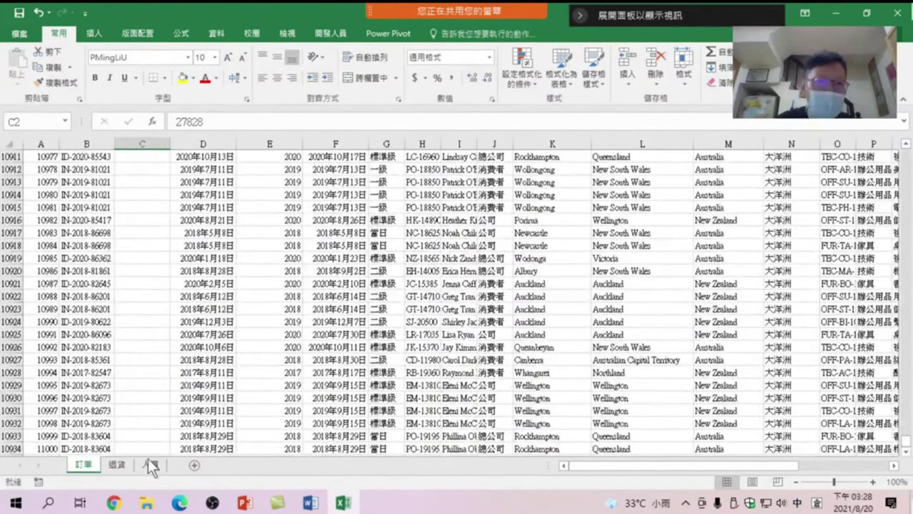
pyautogui.keyDown('shift'); pyautogui.click(146, 449); pyautogui.keyUp('shift')
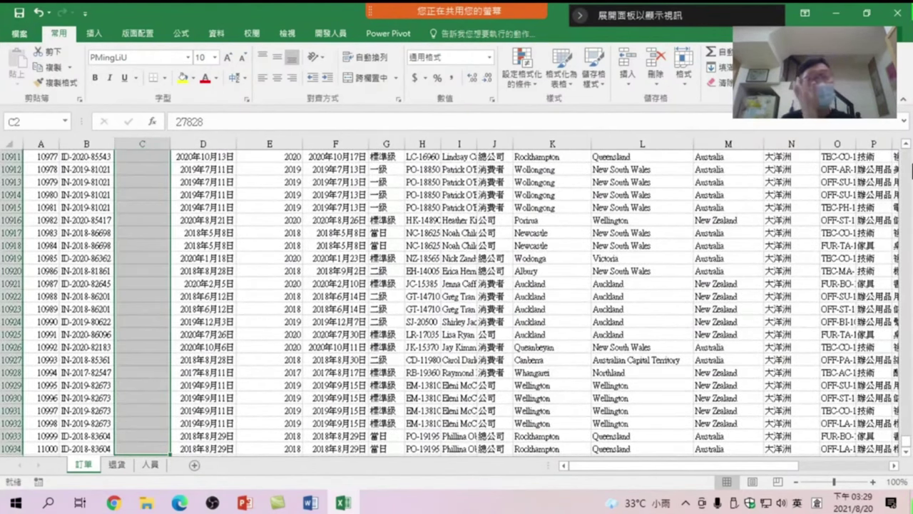
pyautogui.moveTo(906, 441); pyautogui.dragTo(906, 151)
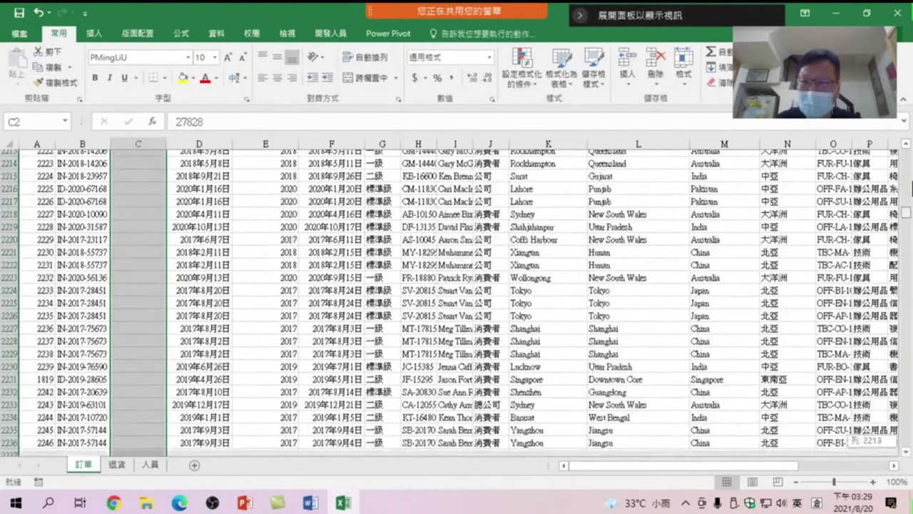
pyautogui.click(726, 68)
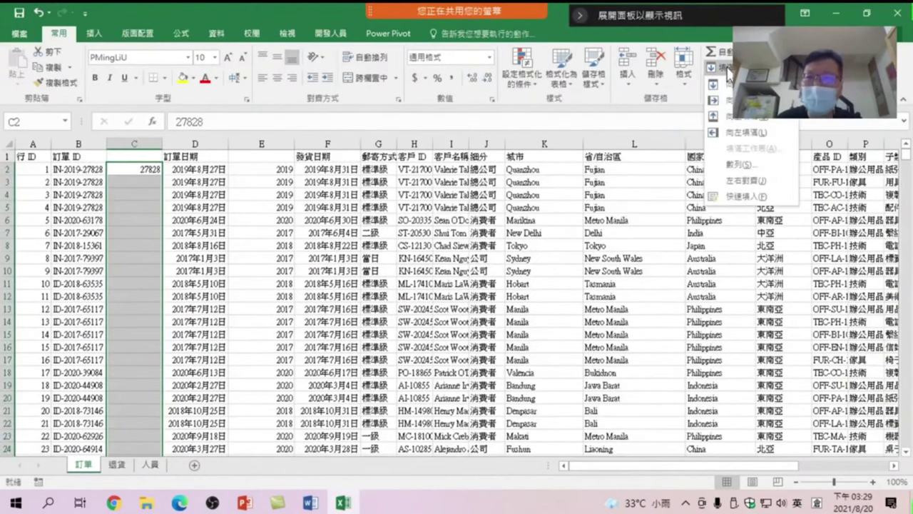
pyautogui.click(734, 197)
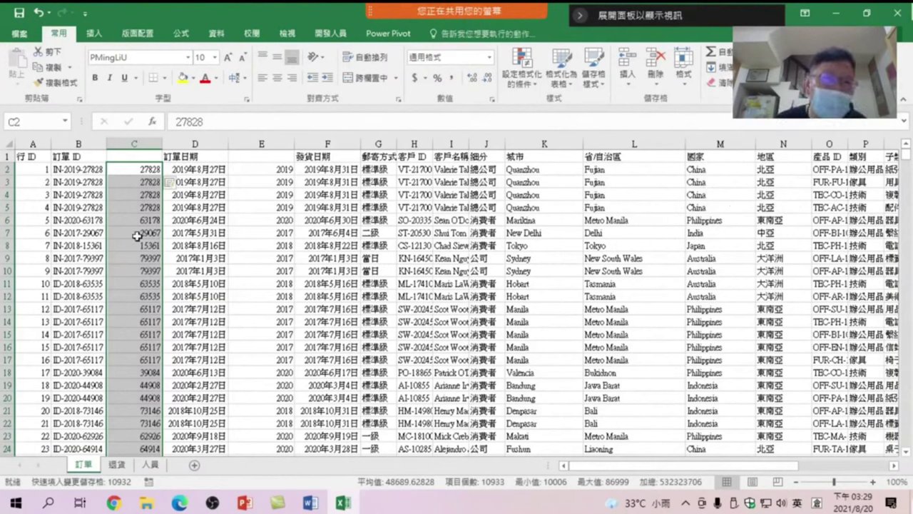
# Head column C 'ID' and column E 'year'.
pyautogui.click(135, 156)
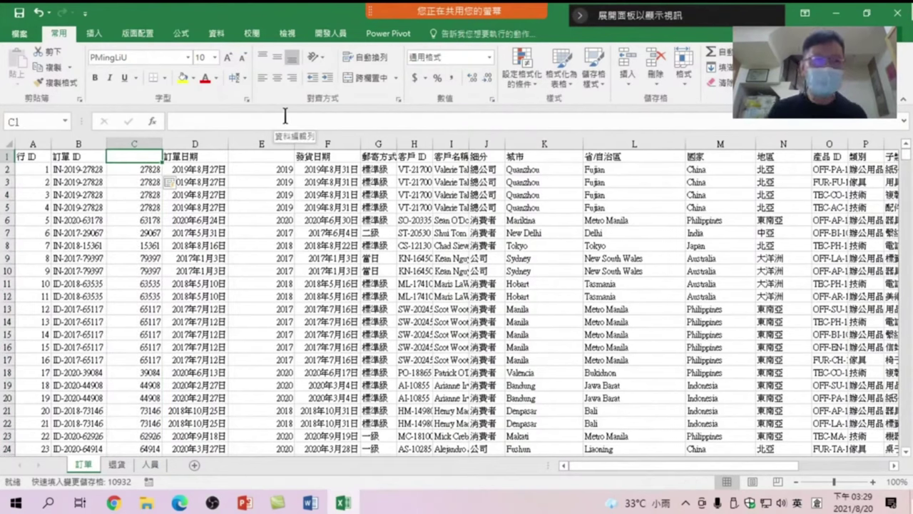
pyautogui.write('I')
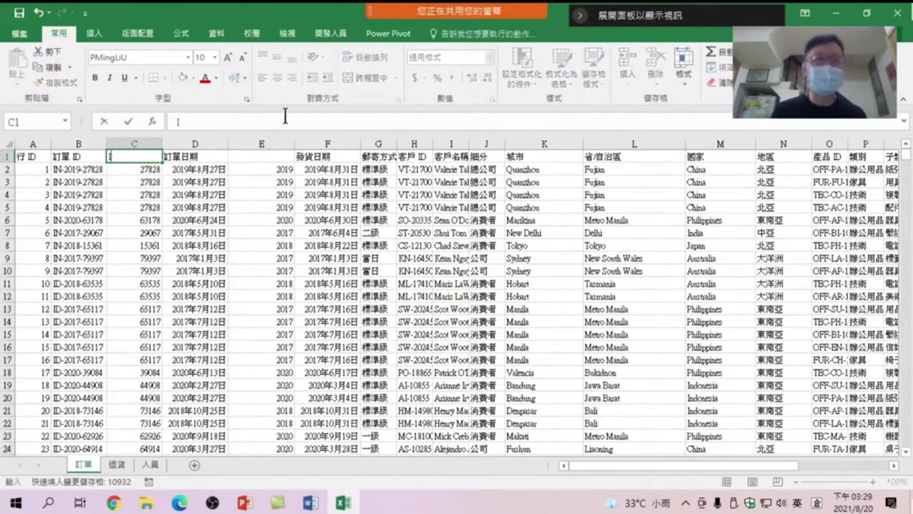
pyautogui.write('D')
pyautogui.press('Return')
pyautogui.press('Up')
pyautogui.press('Right')
pyautogui.press('Right')
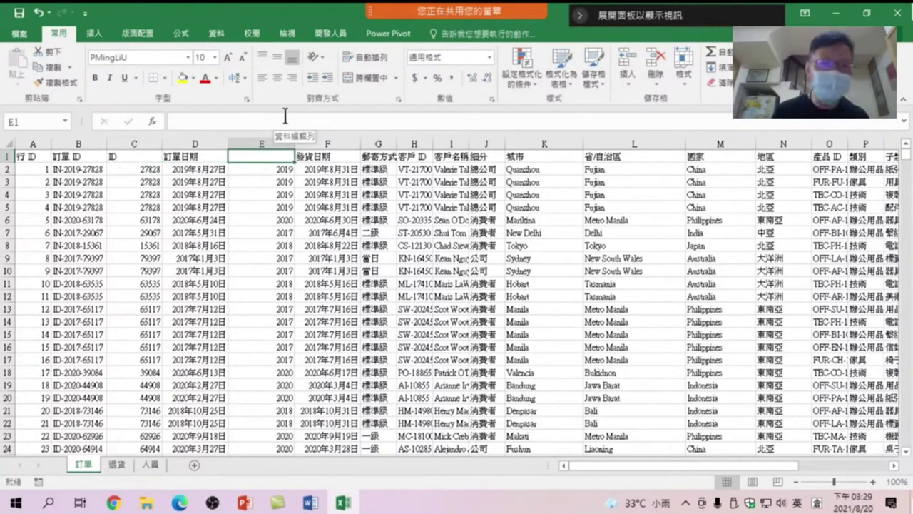
pyautogui.write('year')
pyautogui.press('Return')
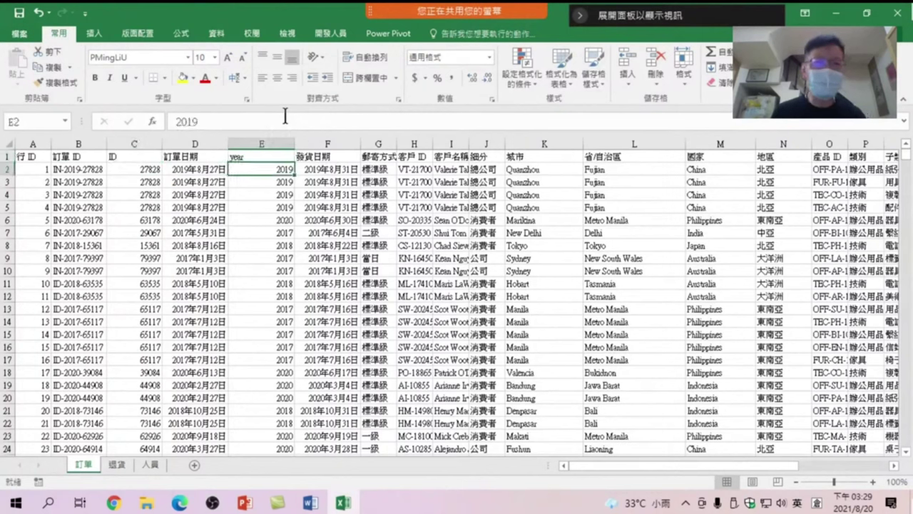
pyautogui.press('Up')
pyautogui.press('Right')
pyautogui.press('Right')
pyautogui.press('Right')
pyautogui.press('Right')
pyautogui.press('Right')
pyautogui.press('Right')
pyautogui.press('Right')
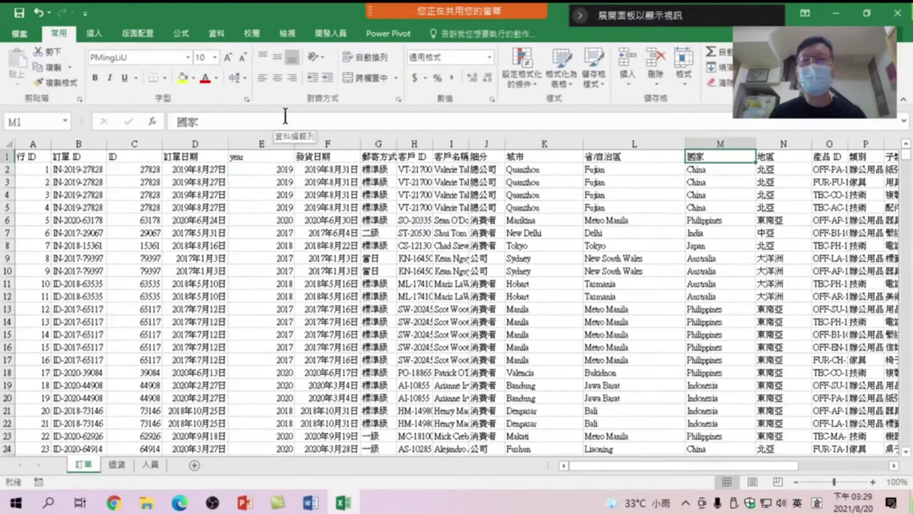
pyautogui.press('Right')
pyautogui.press('Right')
pyautogui.press('Right')
pyautogui.press('Right')
pyautogui.press('Right')
pyautogui.press('Right')
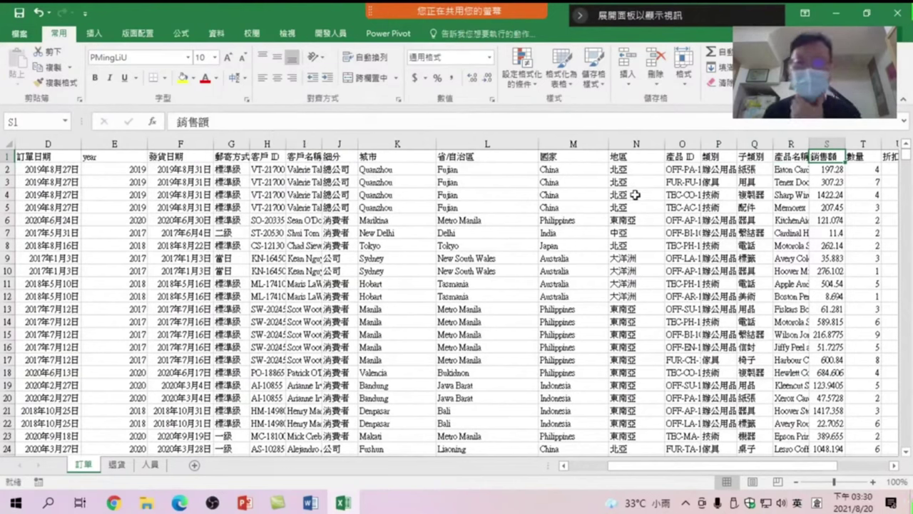
# Sort the orders A to Z on 地區 so 大洋洲 rows come first, then select X1.
pyautogui.click(640, 157)
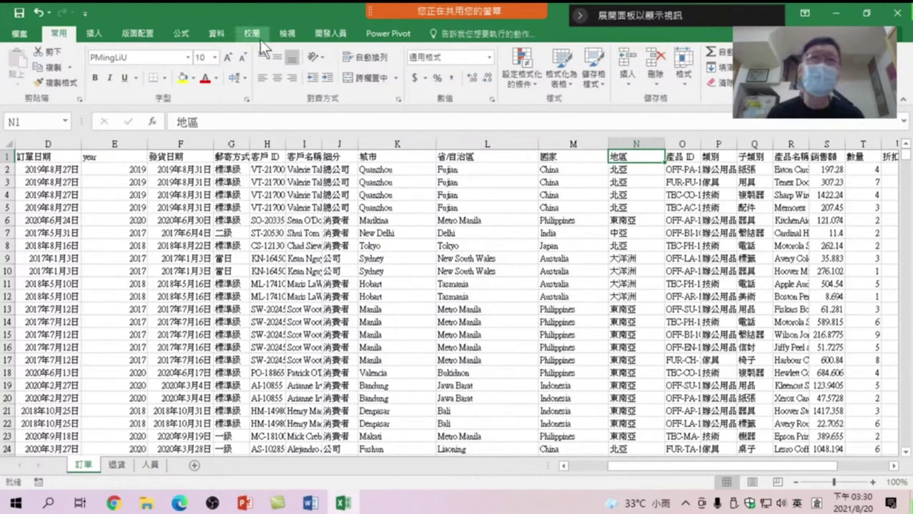
pyautogui.click(633, 169)
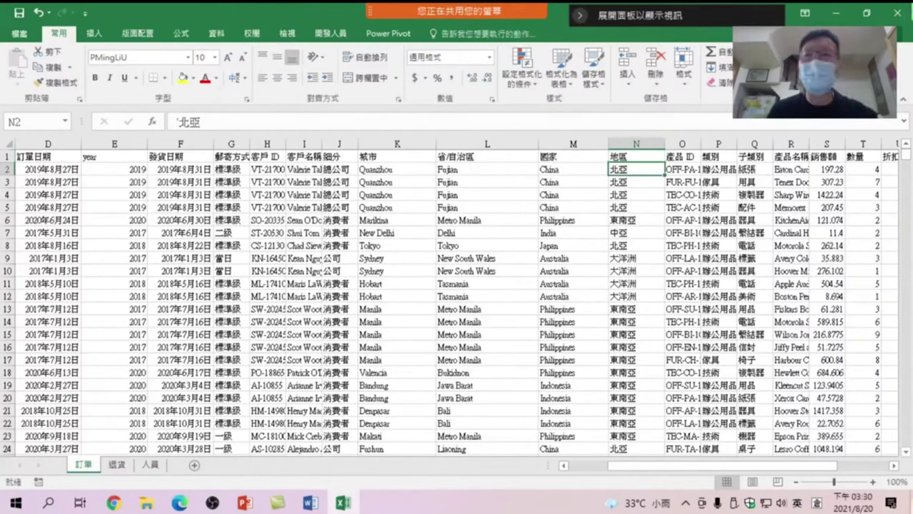
pyautogui.click(774, 71)
pyautogui.click(807, 123)
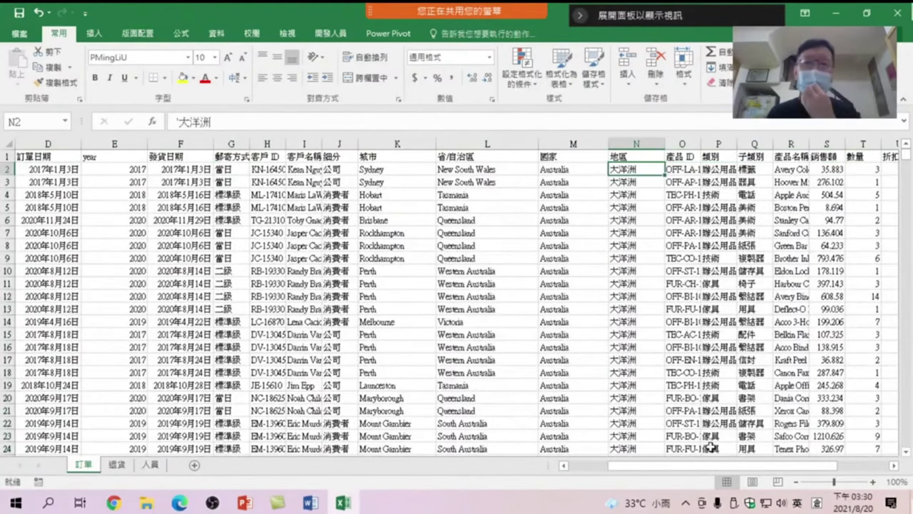
pyautogui.hscroll(2, 717, 465)
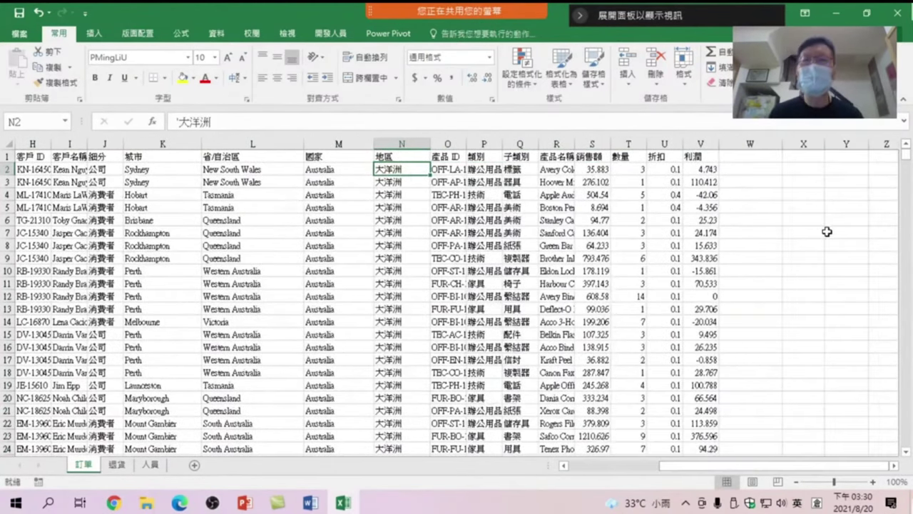
pyautogui.click(804, 156)
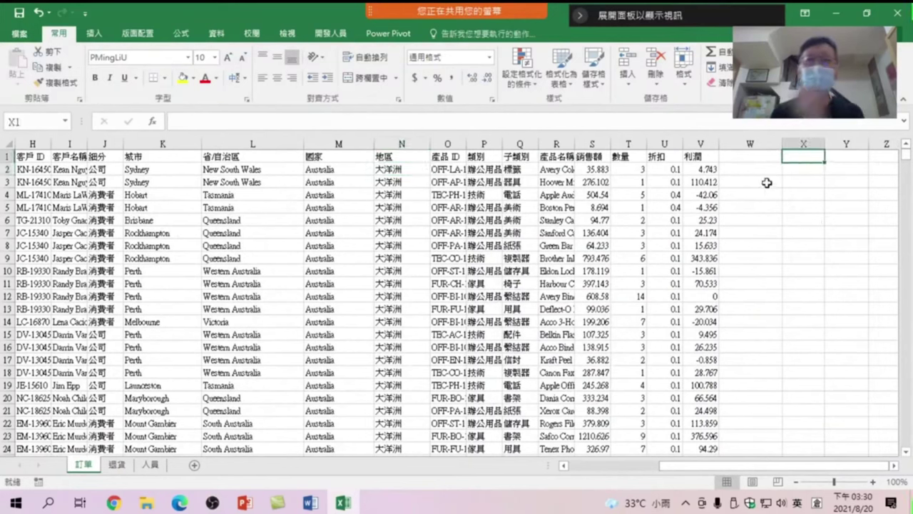
# In Data > Consolidate with Sum, select the source range N1:S10934.
pyautogui.click(214, 33)
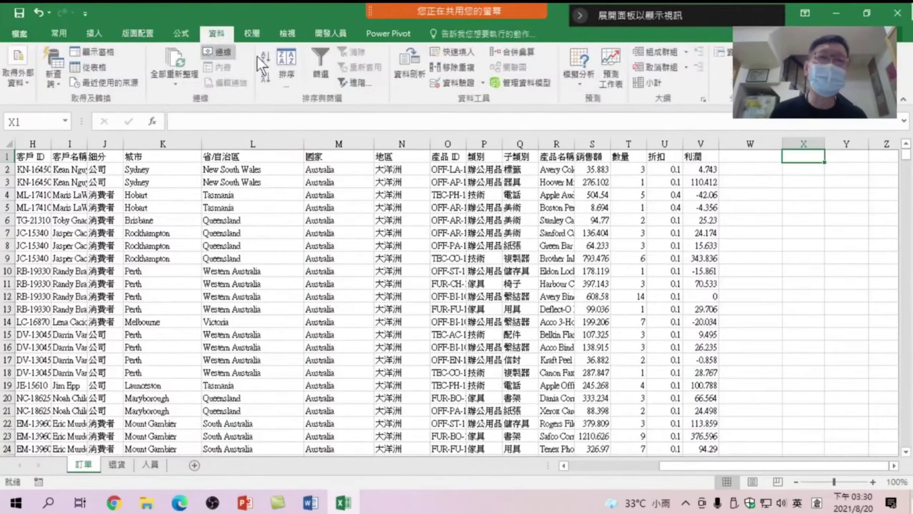
pyautogui.click(528, 50)
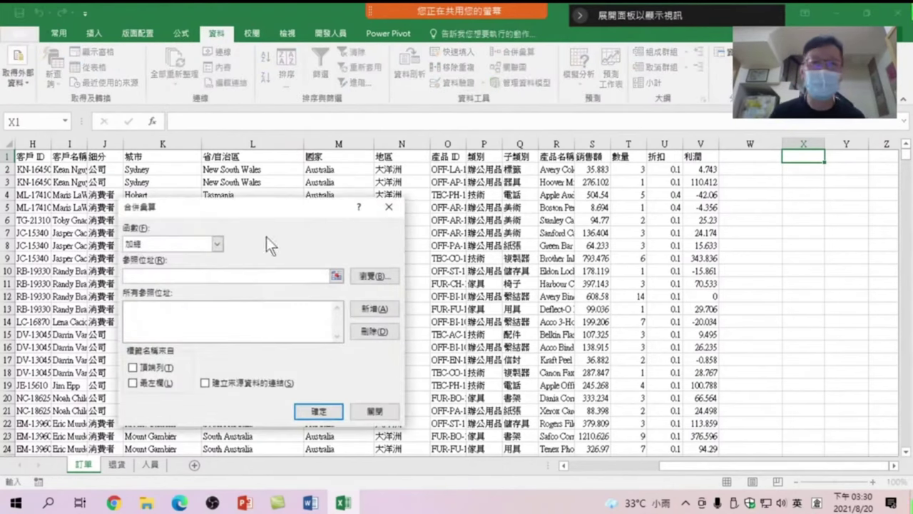
pyautogui.click(192, 276)
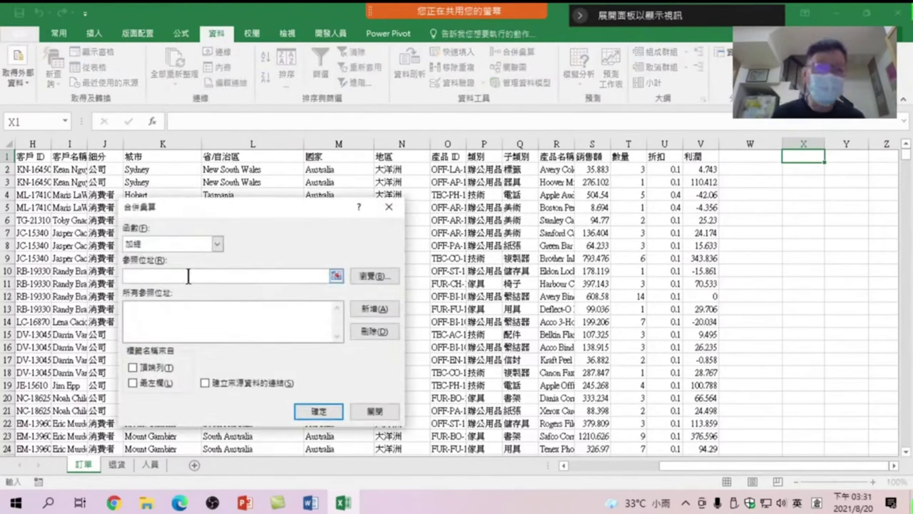
pyautogui.click(334, 271)
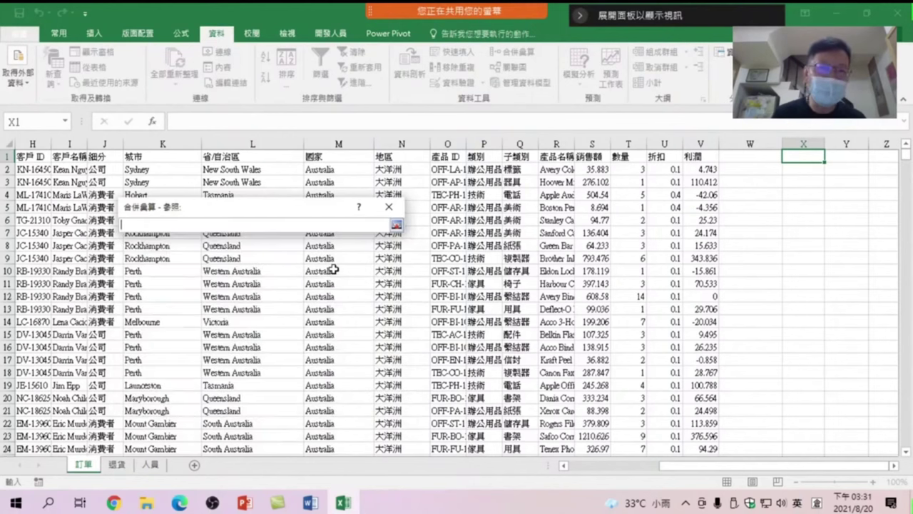
pyautogui.click(401, 156)
pyautogui.moveTo(401, 156)
pyautogui.mouseDown()
pyautogui.moveTo(590, 165)
pyautogui.moveTo(607, 510)
pyautogui.moveTo(585, 511)
pyautogui.moveTo(585, 422)
pyautogui.mouseUp()
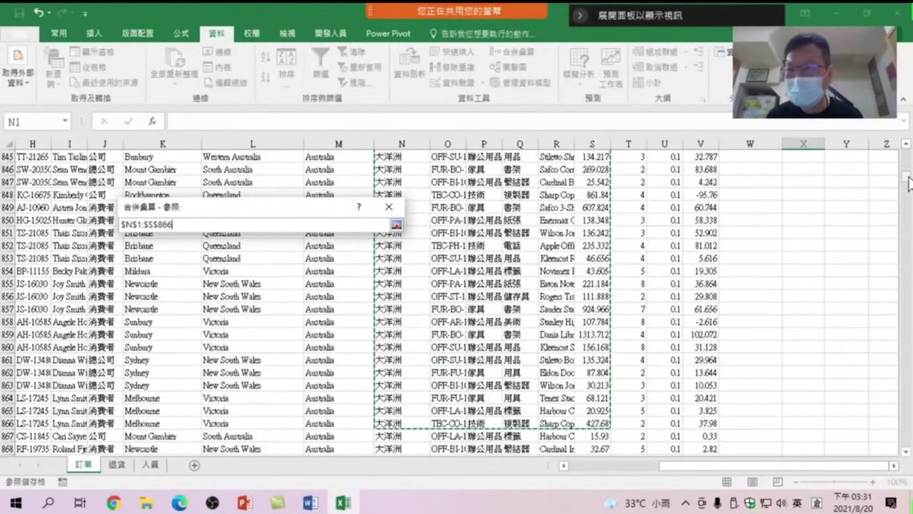
pyautogui.moveTo(904, 175)
pyautogui.mouseDown()
pyautogui.moveTo(910, 457)
pyautogui.moveTo(906, 440)
pyautogui.mouseUp()
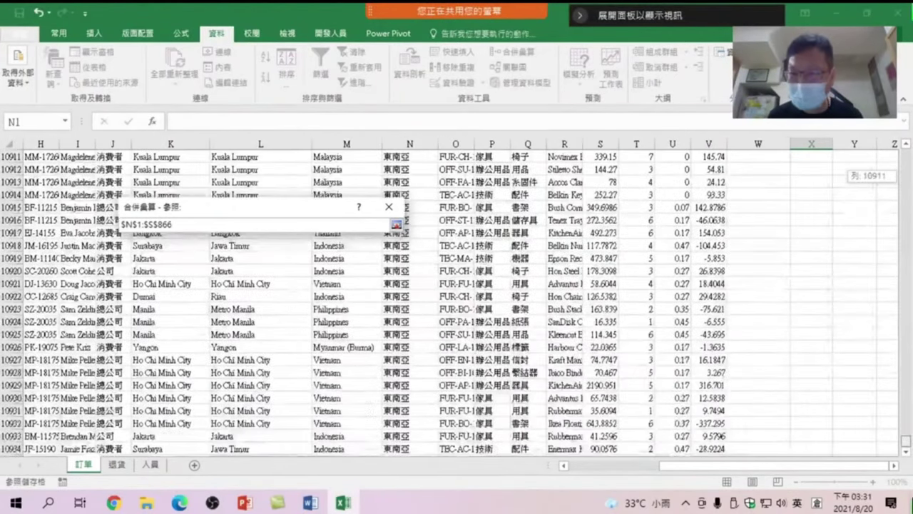
pyautogui.keyDown('shift'); pyautogui.click(605, 448); pyautogui.keyUp('shift')
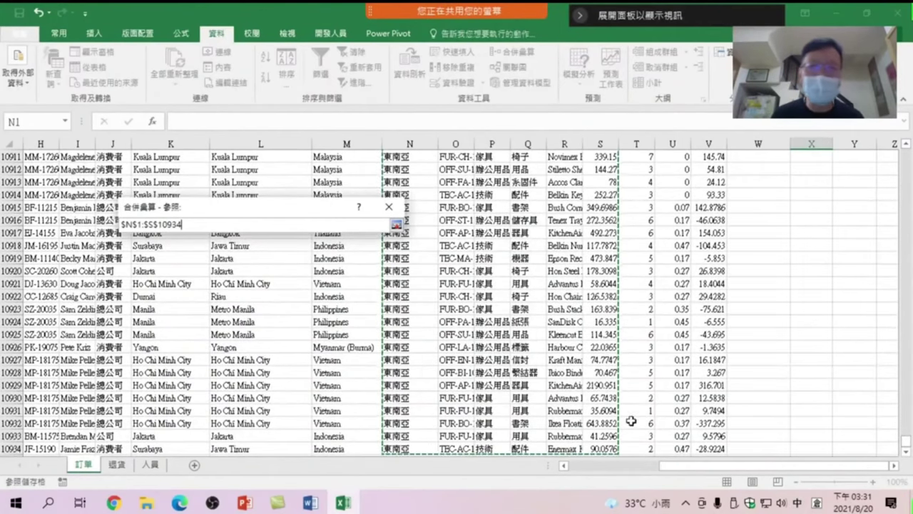
# Add the N1:S10934 reference and consolidate using top row and left column labels.
pyautogui.click(397, 224)
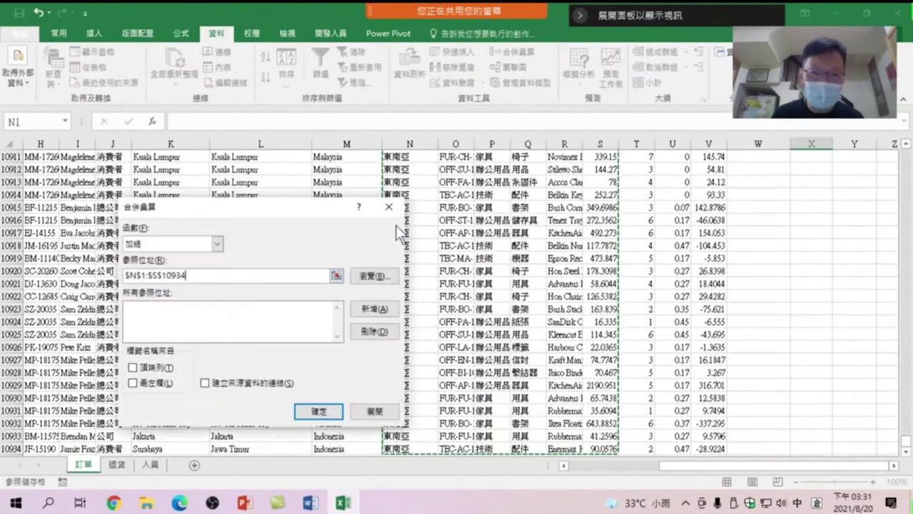
pyautogui.click(374, 309)
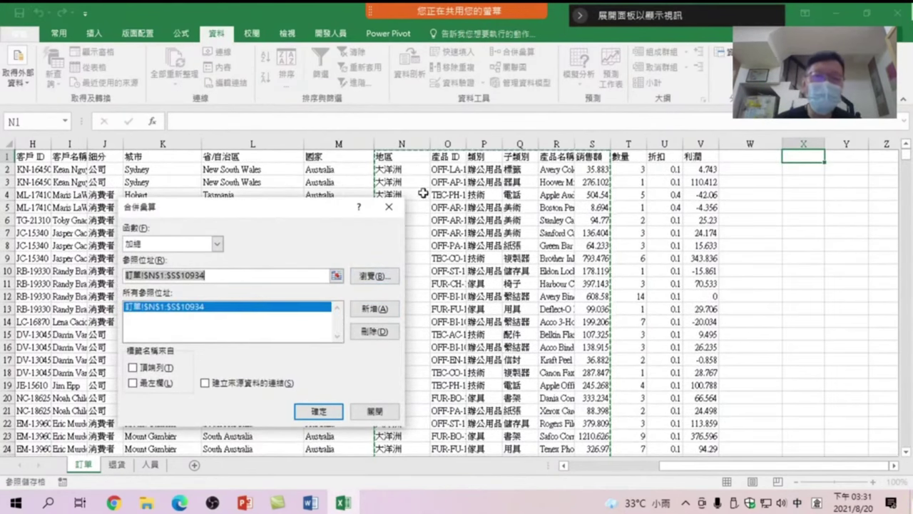
pyautogui.click(132, 383)
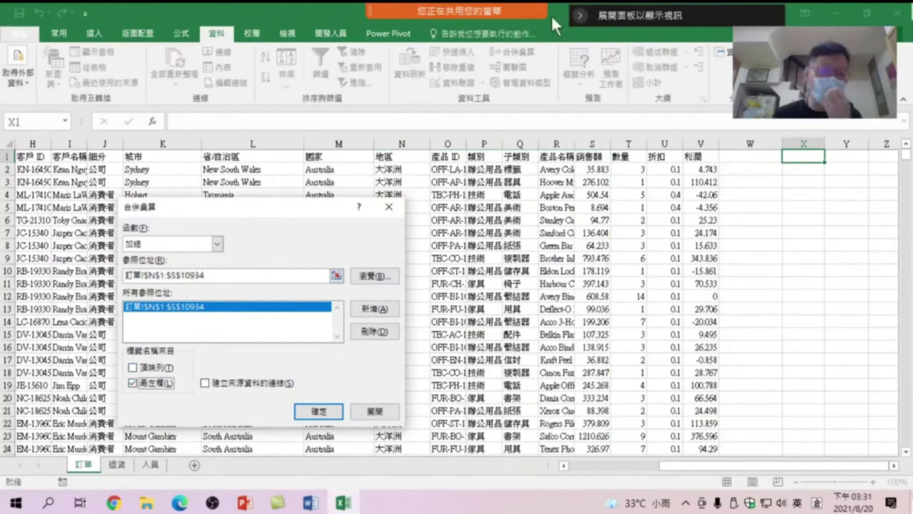
pyautogui.click(154, 368)
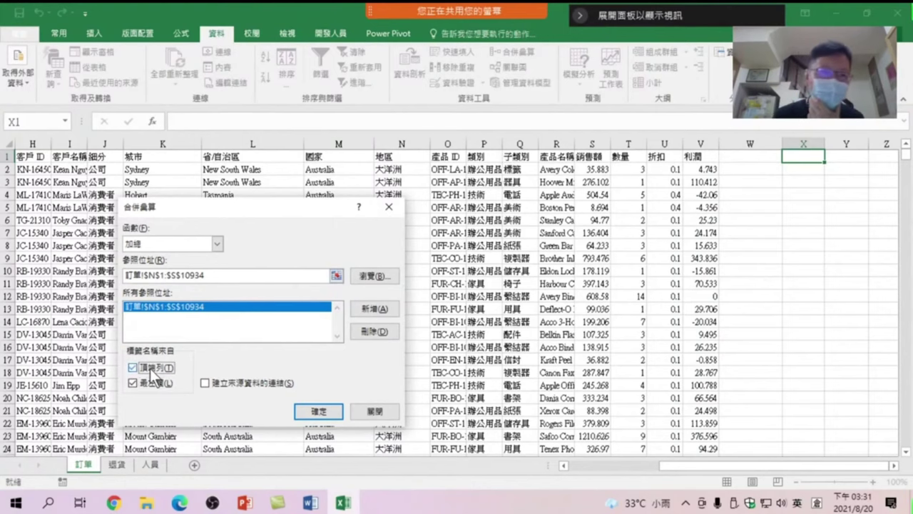
pyautogui.click(308, 415)
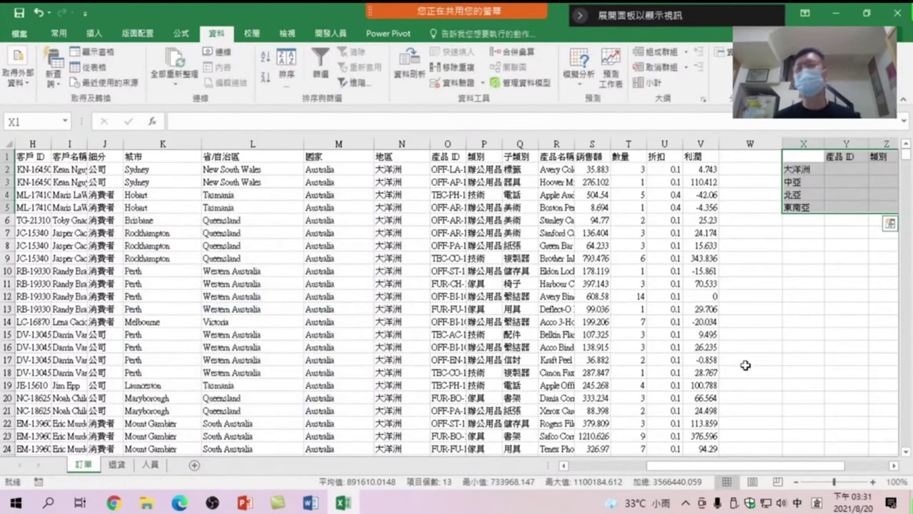
# Check the consolidated sales totals for 大洋洲, 中亞 and 北亞.
pyautogui.moveTo(834, 474); pyautogui.dragTo(877, 474)
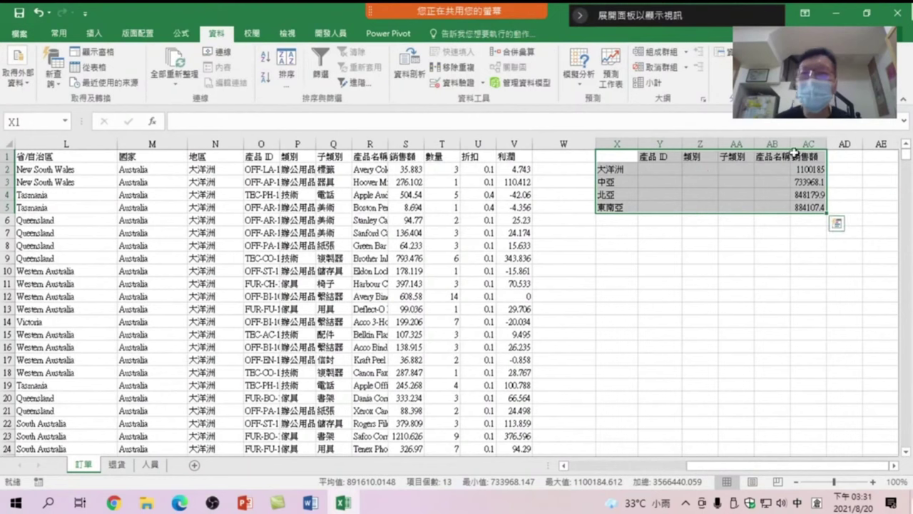
pyautogui.click(622, 170)
pyautogui.click(814, 170)
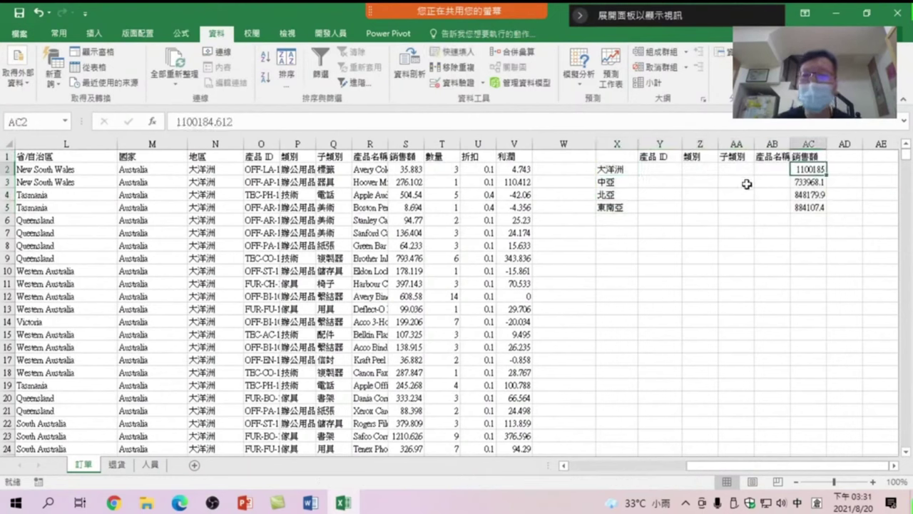
pyautogui.click(622, 182)
pyautogui.click(799, 182)
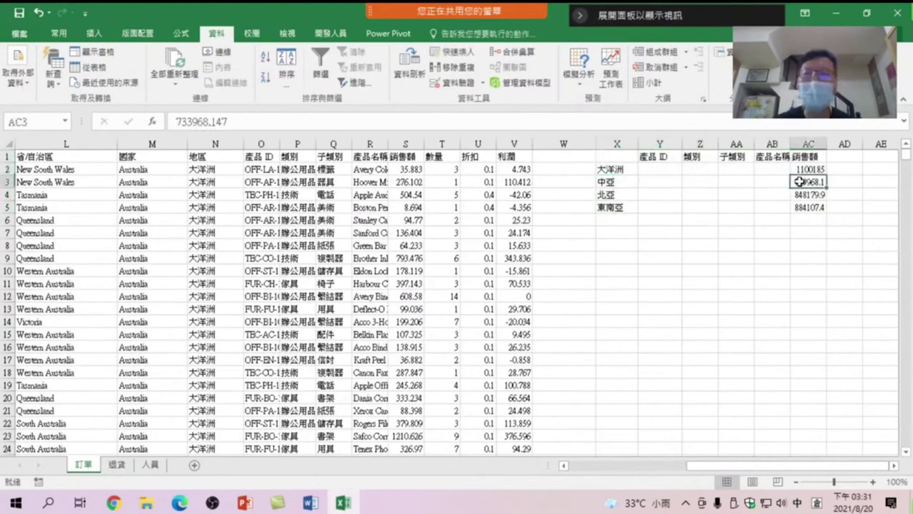
pyautogui.click(621, 195)
pyautogui.click(808, 195)
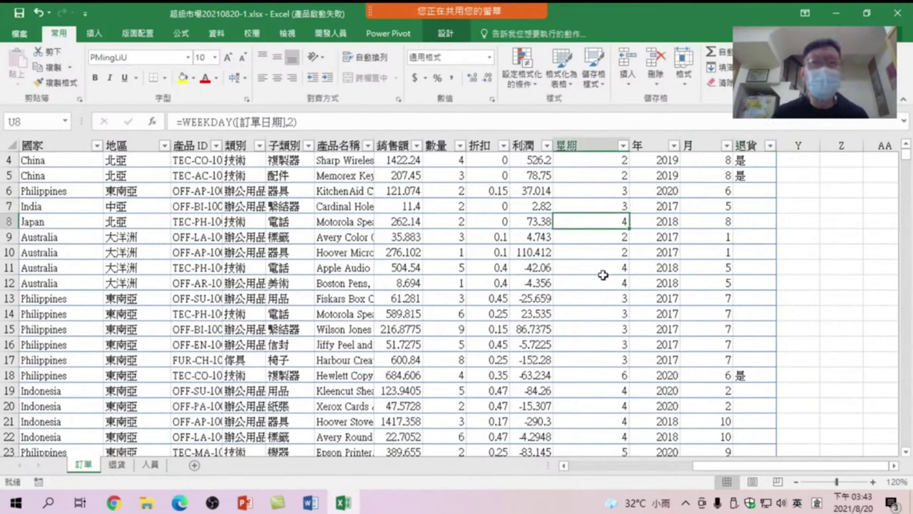
# Start a PivotTable from a cell in the 訂單2 table, placed on a new worksheet.
pyautogui.moveTo(745, 467); pyautogui.dragTo(619, 467)
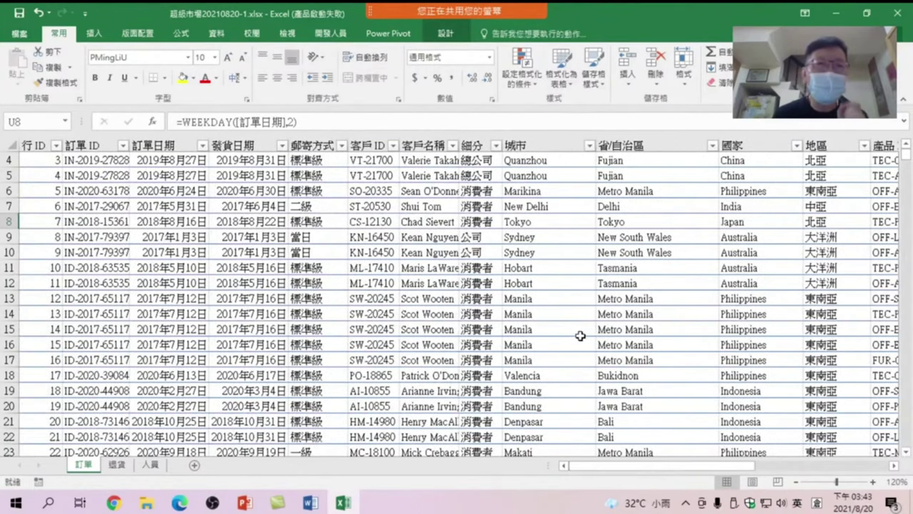
pyautogui.click(575, 343)
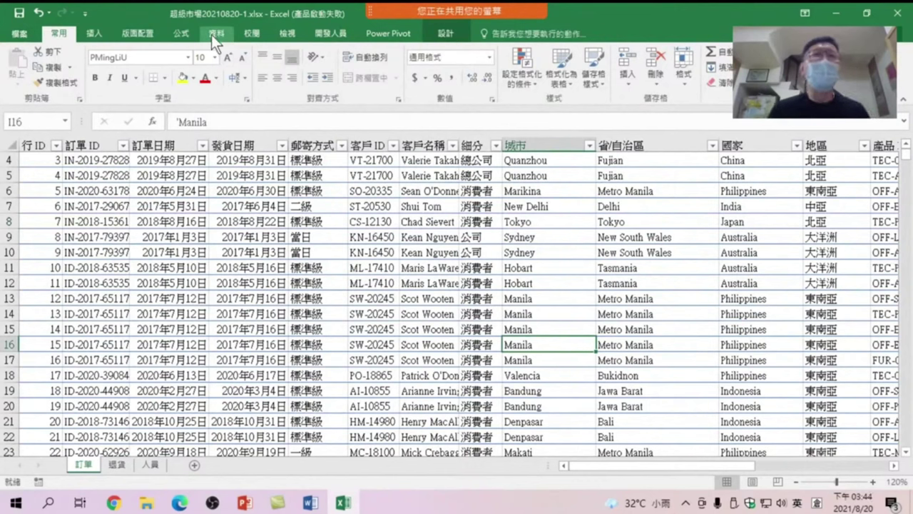
pyautogui.click(95, 33)
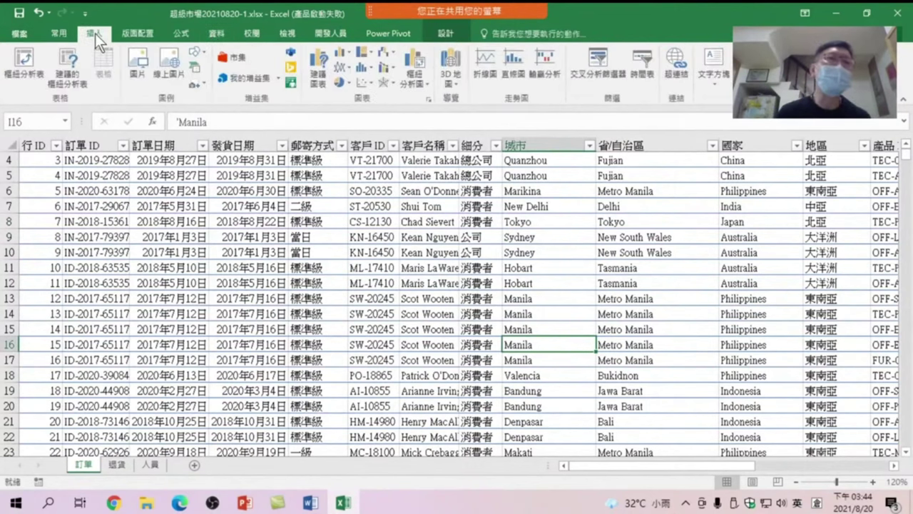
pyautogui.click(23, 68)
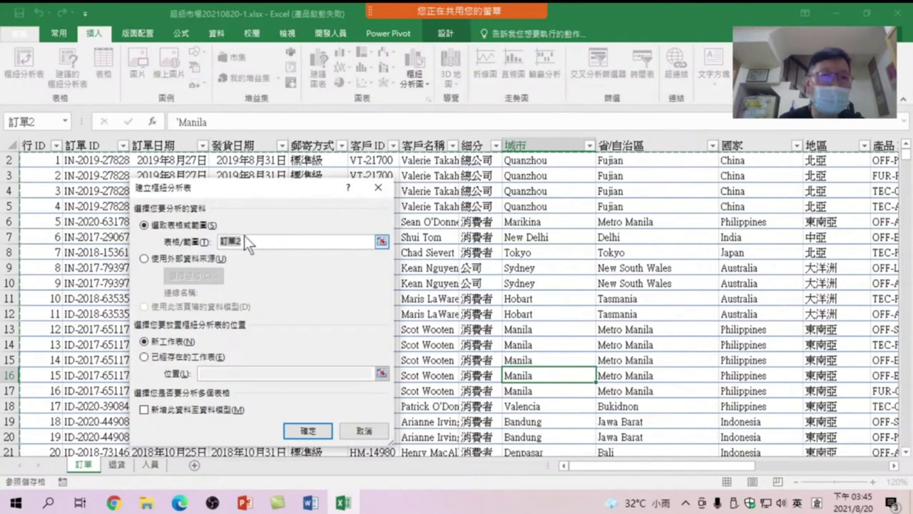
# Create the PivotTable on a new sheet with 訂單日期 as rows and summed 利潤 as values.
pyautogui.click(308, 432)
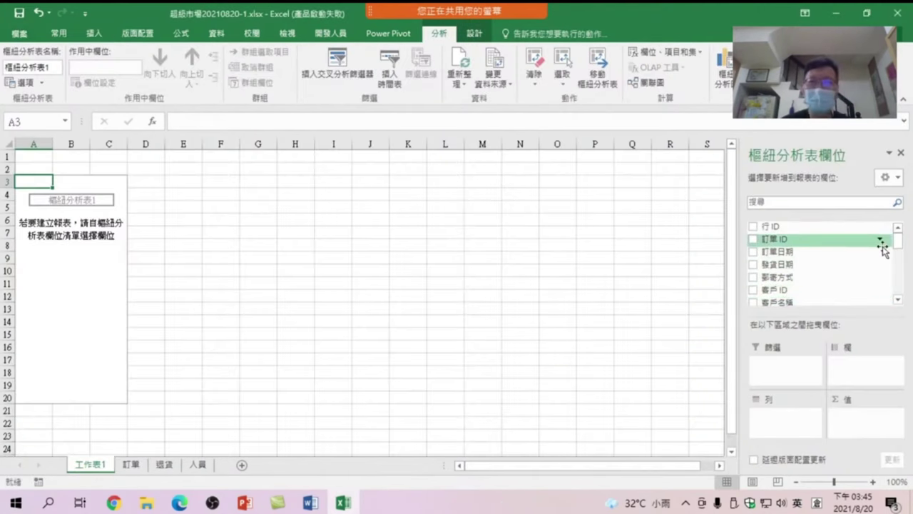
pyautogui.moveTo(898, 241)
pyautogui.mouseDown()
pyautogui.moveTo(900, 262)
pyautogui.moveTo(899, 235)
pyautogui.mouseUp()
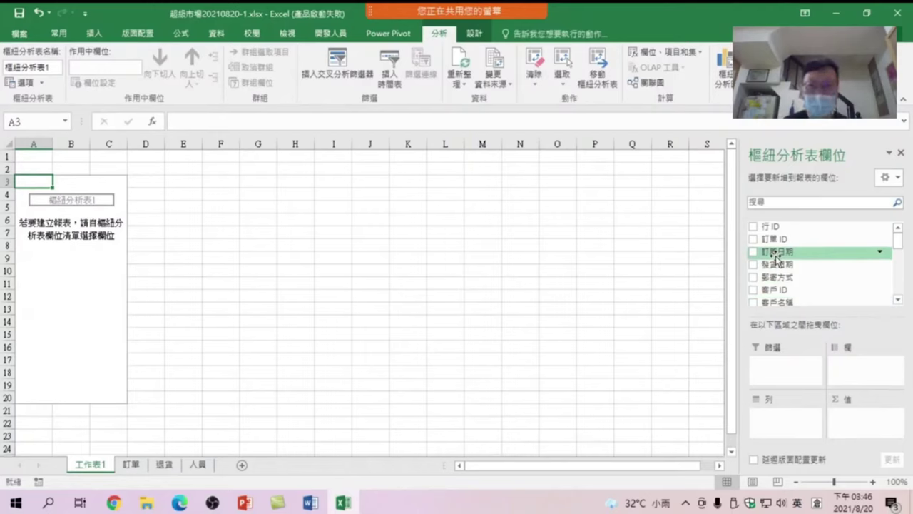
pyautogui.moveTo(898, 240); pyautogui.dragTo(907, 300)
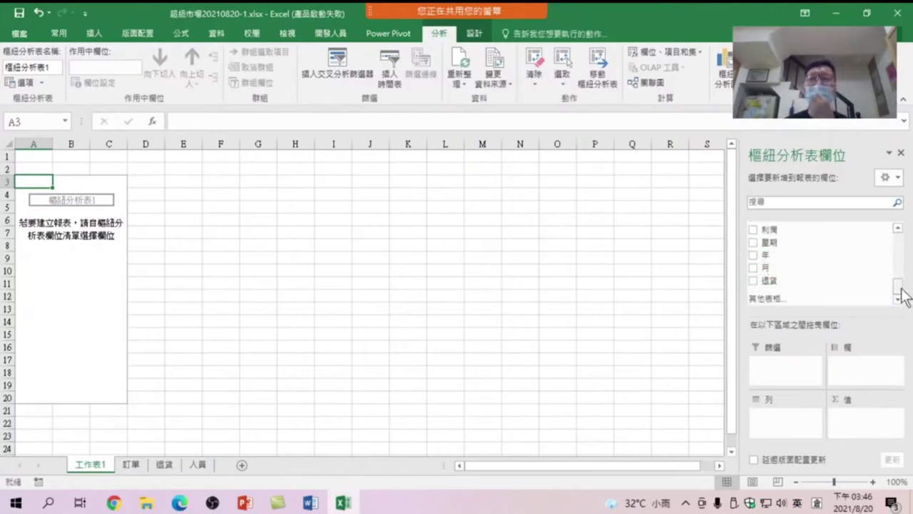
pyautogui.moveTo(902, 289); pyautogui.dragTo(903, 235)
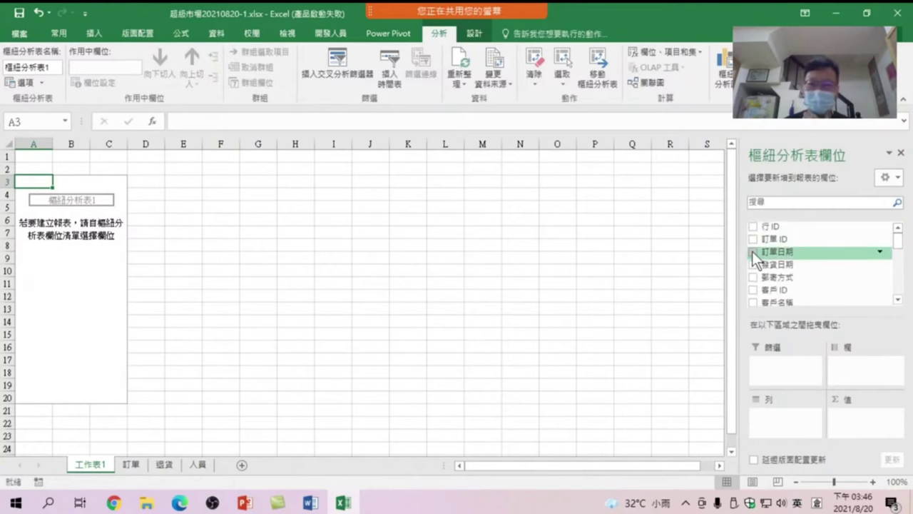
pyautogui.click(752, 251)
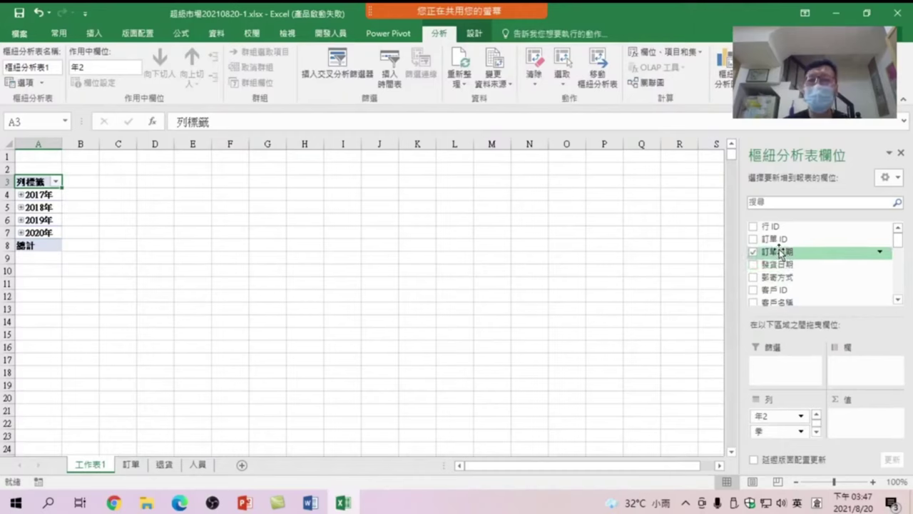
pyautogui.moveTo(899, 240); pyautogui.dragTo(897, 286)
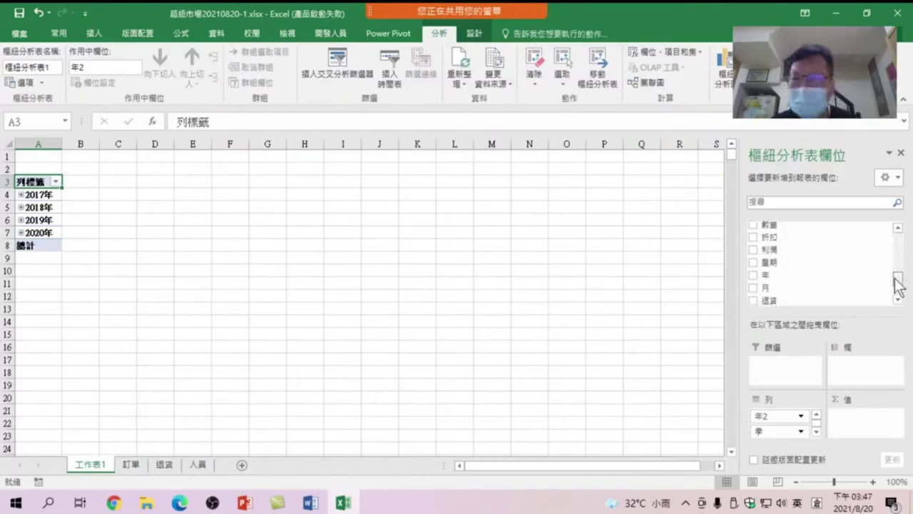
pyautogui.click(752, 250)
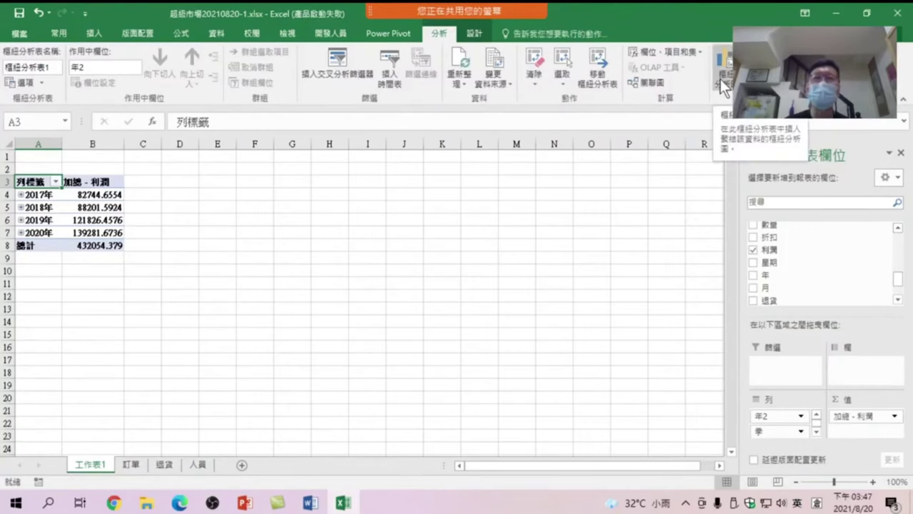
# Insert a clustered column PivotChart of 利潤 by year.
pyautogui.click(720, 71)
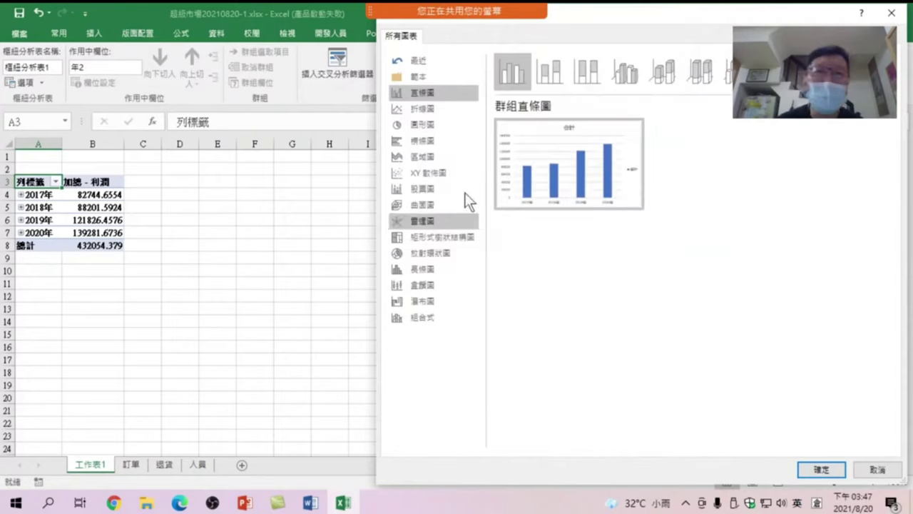
pyautogui.moveTo(617, 191)
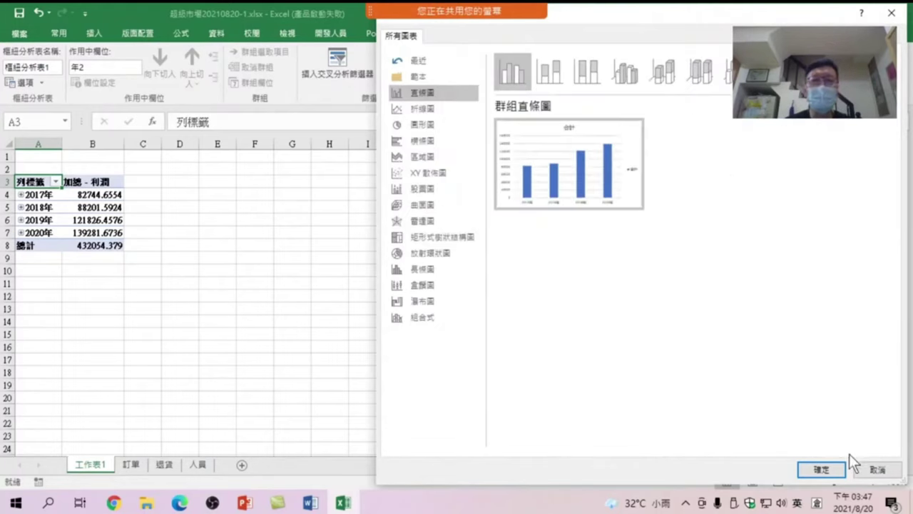
pyautogui.click(822, 472)
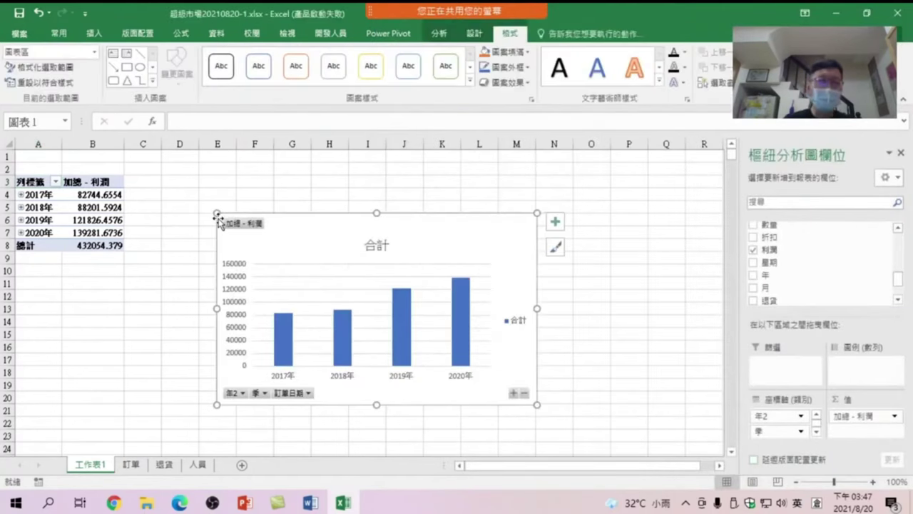
# Enlarge the PivotChart from both corners and move it right, clear of the table.
pyautogui.moveTo(217, 213); pyautogui.dragTo(198, 176)
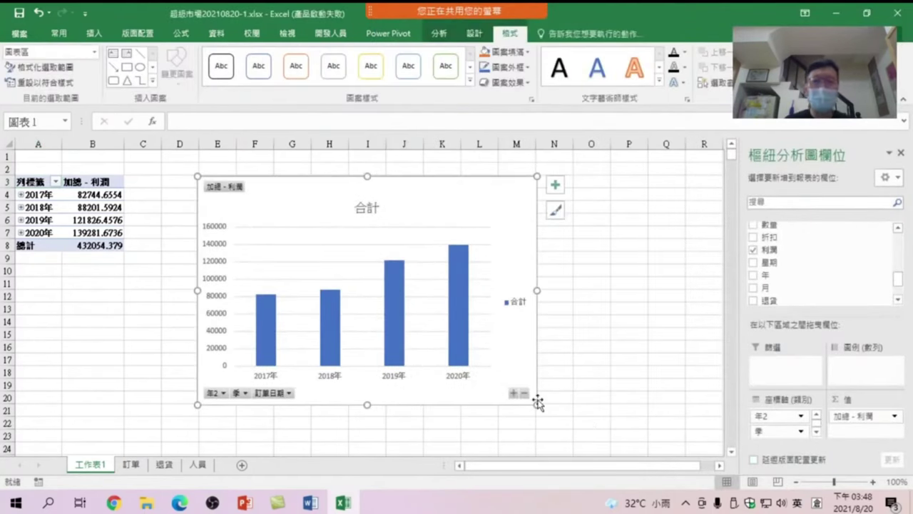
pyautogui.moveTo(537, 403); pyautogui.dragTo(581, 437)
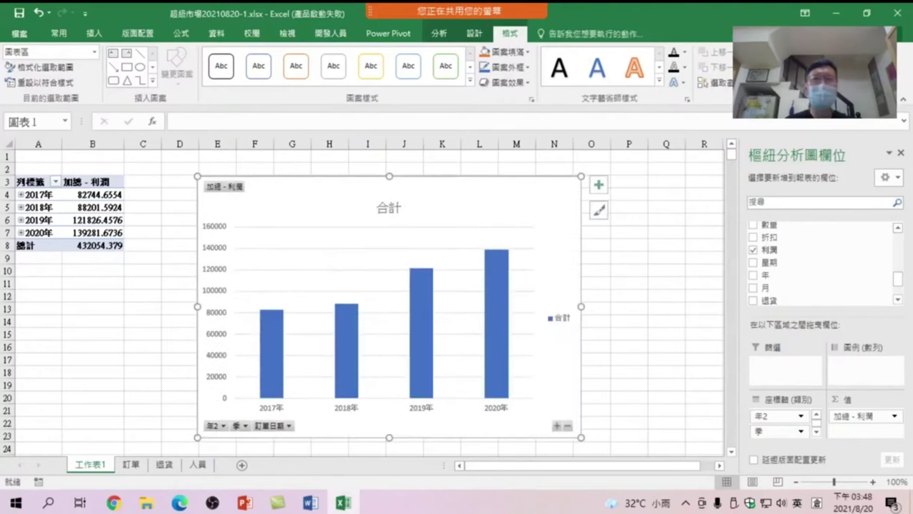
pyautogui.moveTo(361, 346); pyautogui.dragTo(431, 335)
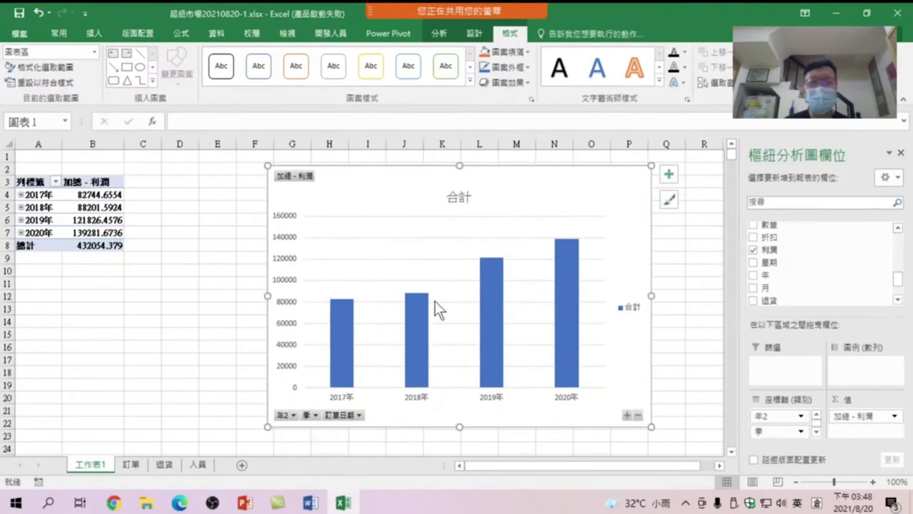
pyautogui.moveTo(405, 308)
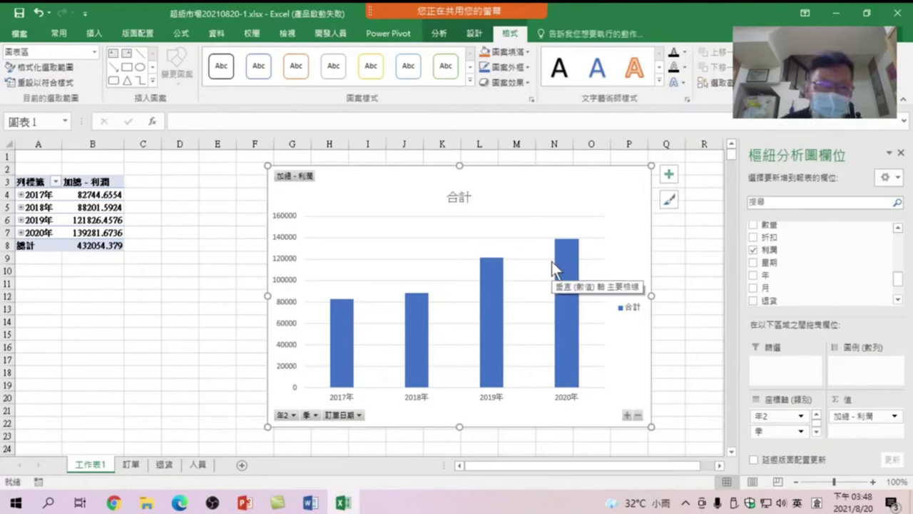
pyautogui.moveTo(558, 262)
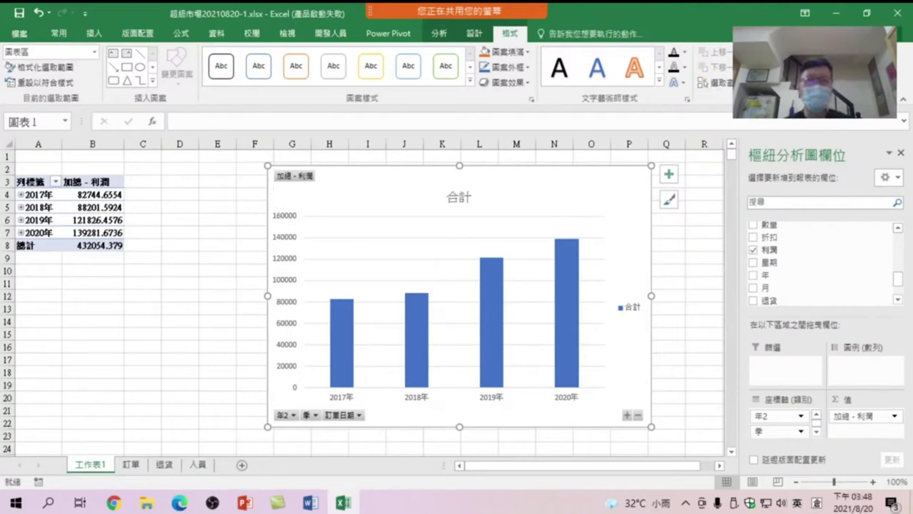
# Rename sheet 工作表1 to 各年利潤.
pyautogui.doubleClick(95, 463)
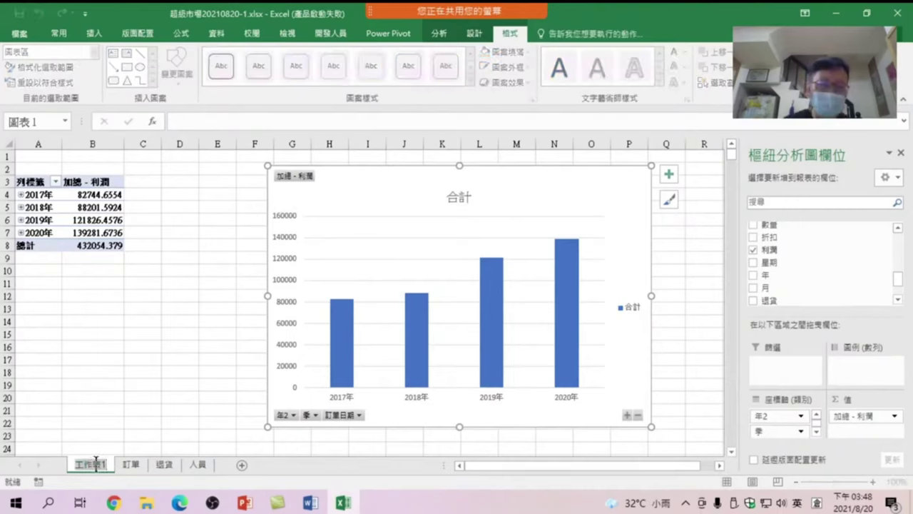
pyautogui.write('飲料')
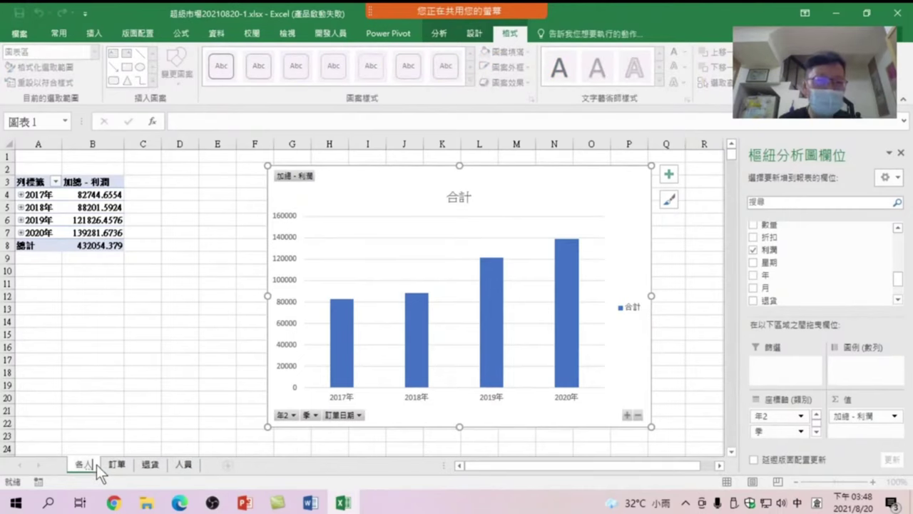
pyautogui.write('各年利潤日期')
pyautogui.press('BackSpace')
pyautogui.press('BackSpace')
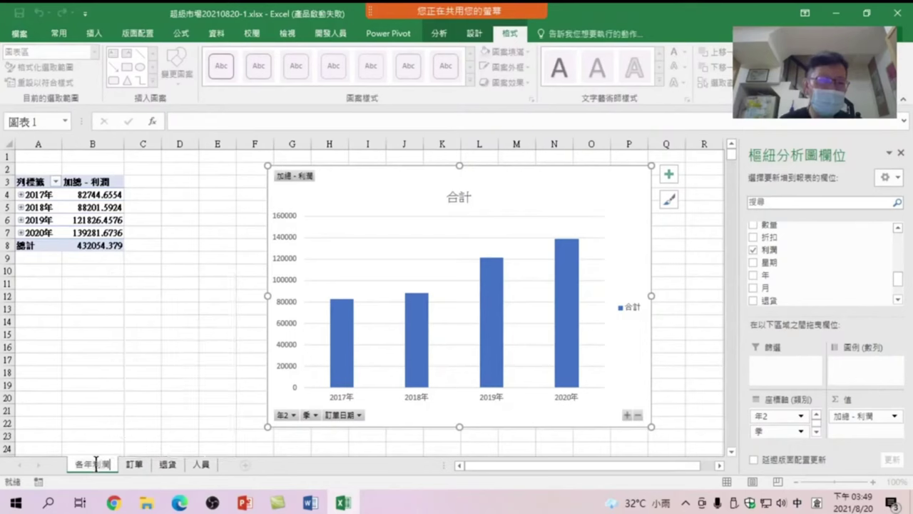
pyautogui.press('Return')
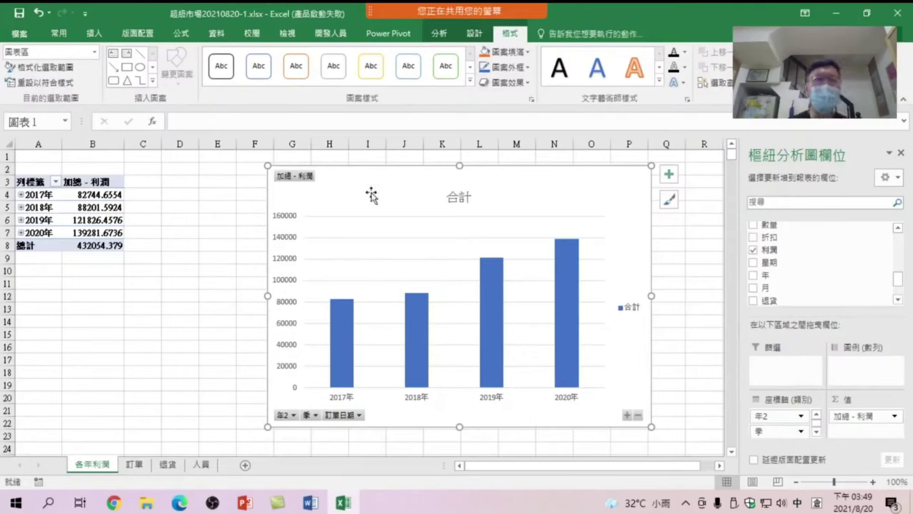
# Inspect the yearly profit values and chart, then select the 2017年 row label on PivotTable Analyze.
pyautogui.click(443, 33)
pyautogui.click(91, 207)
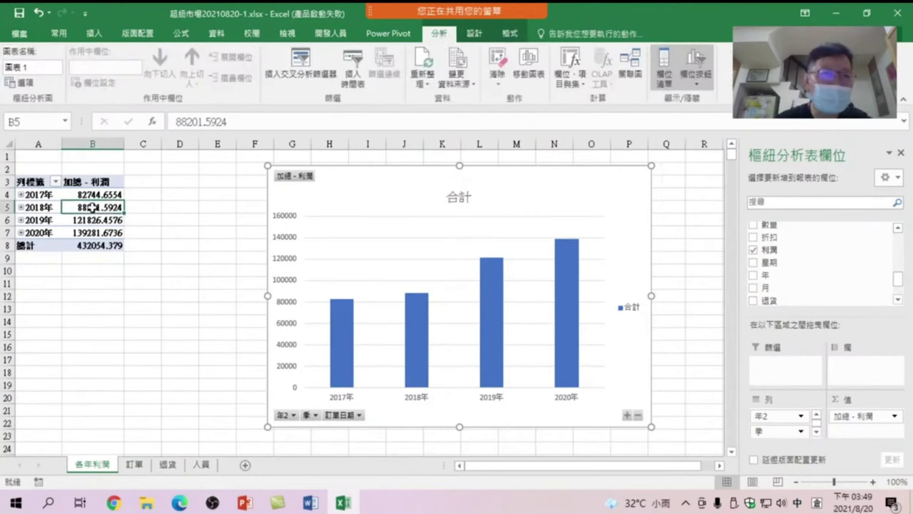
pyautogui.moveTo(456, 11)
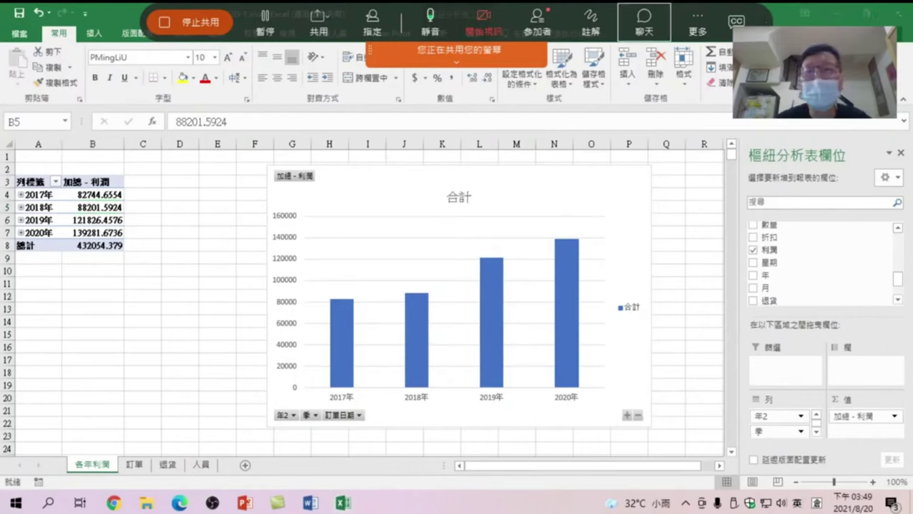
pyautogui.click(674, 207)
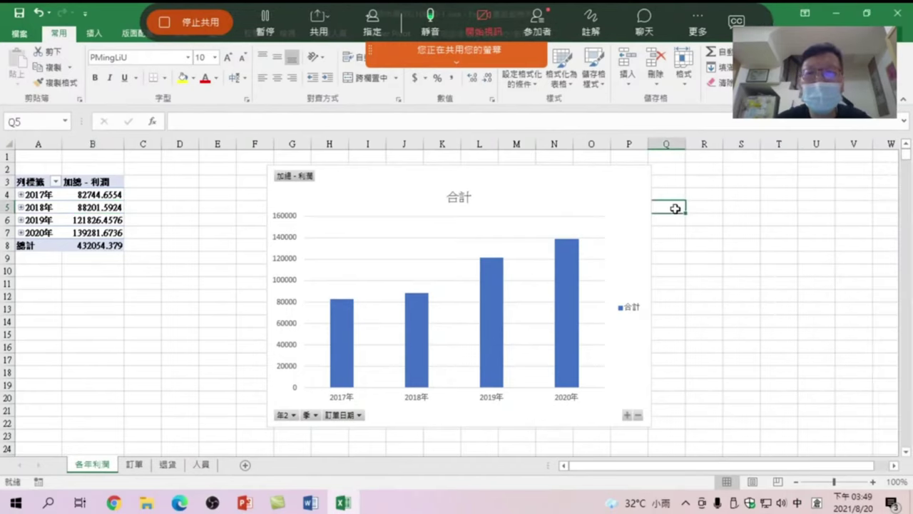
pyautogui.click(100, 219)
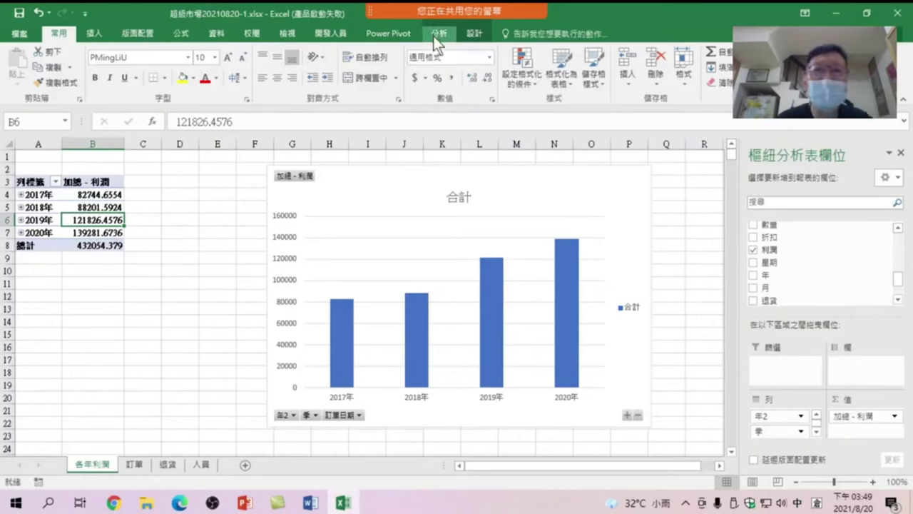
pyautogui.click(367, 186)
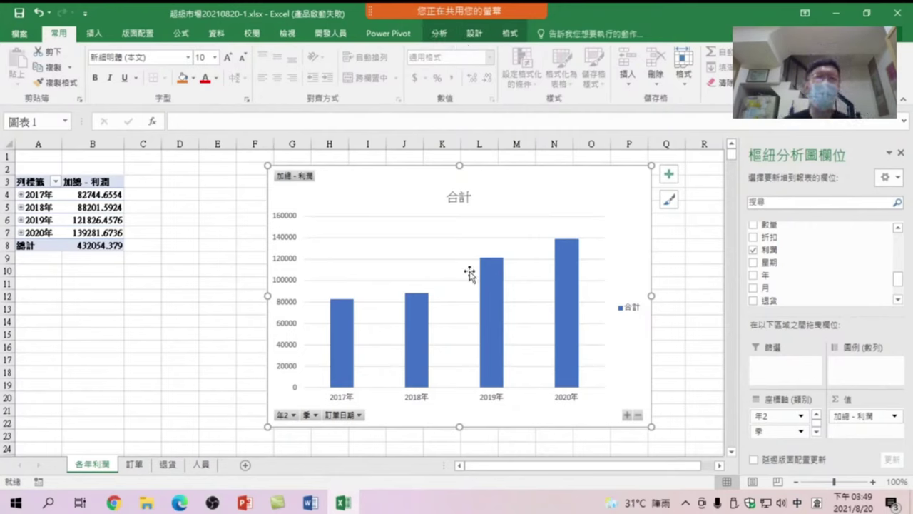
pyautogui.click(94, 196)
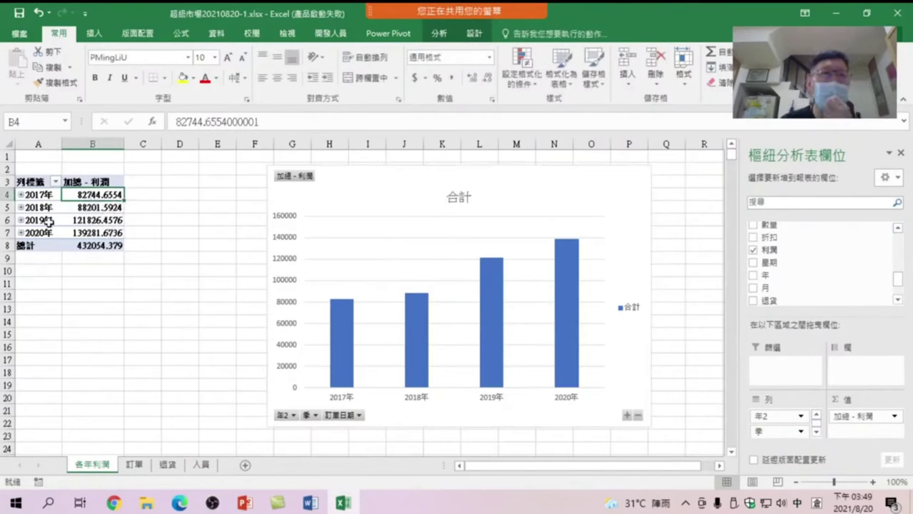
pyautogui.click(441, 35)
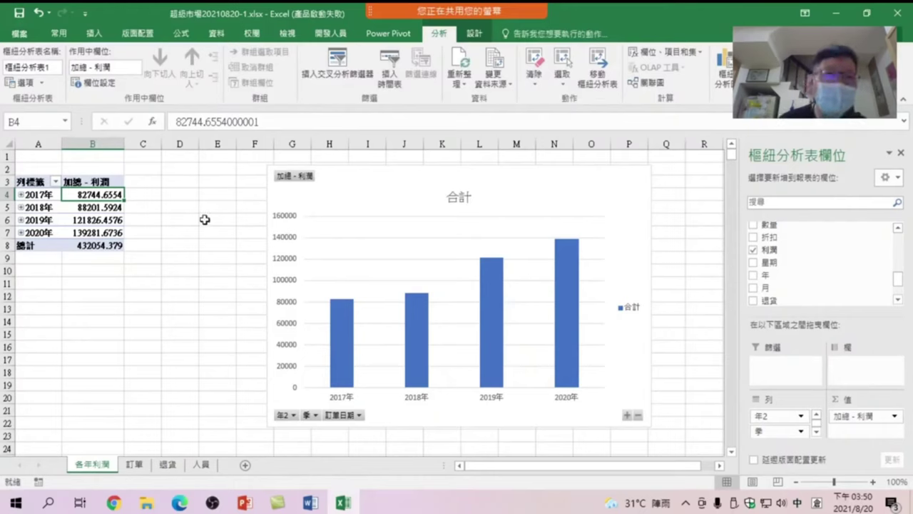
pyautogui.click(39, 195)
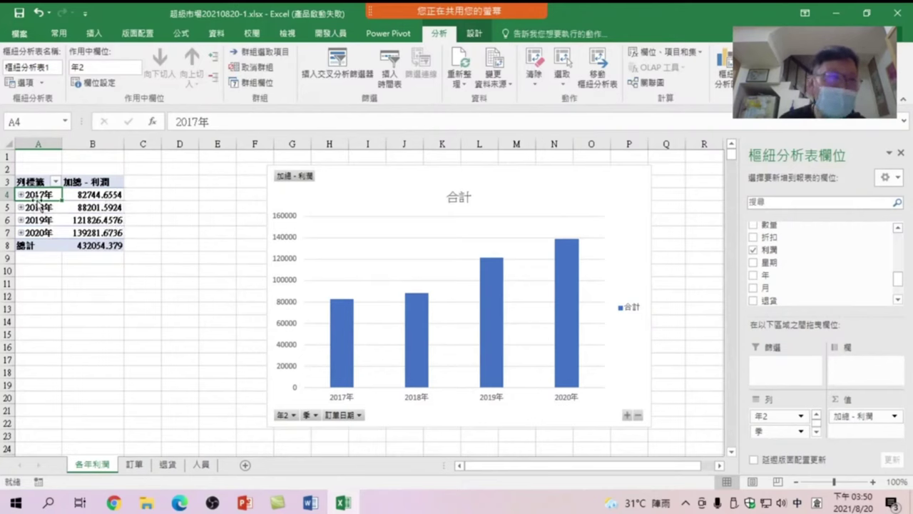
# Group the pivot dates by 年 and 季 only, from 2017/1/1 to 2021/1/1.
pyautogui.click(255, 52)
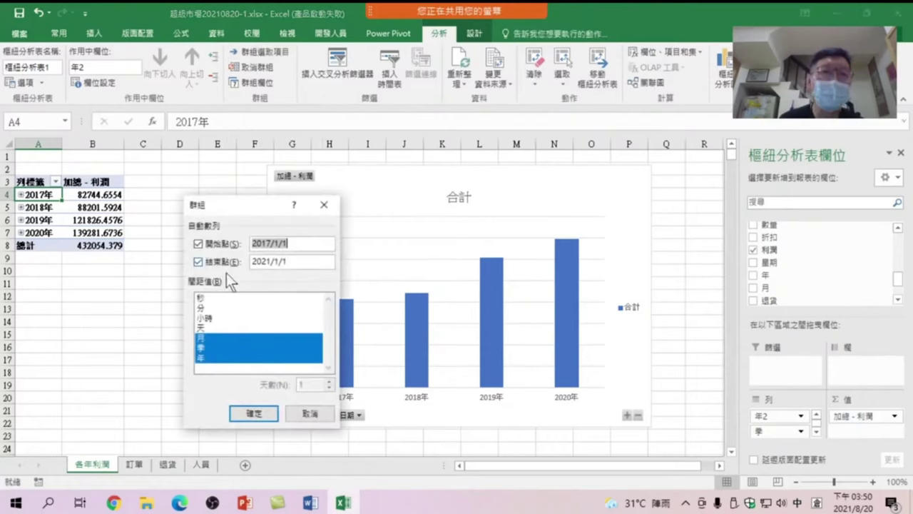
pyautogui.click(200, 356)
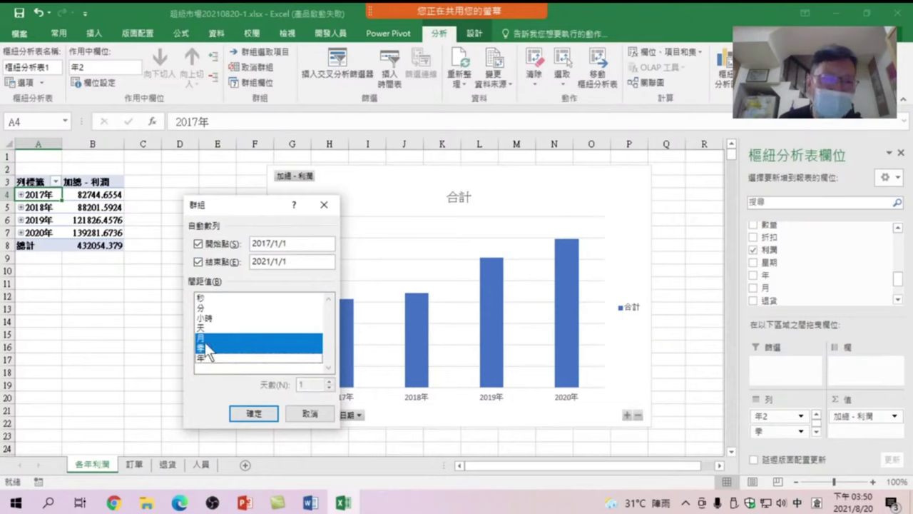
pyautogui.click(203, 337)
pyautogui.click(202, 357)
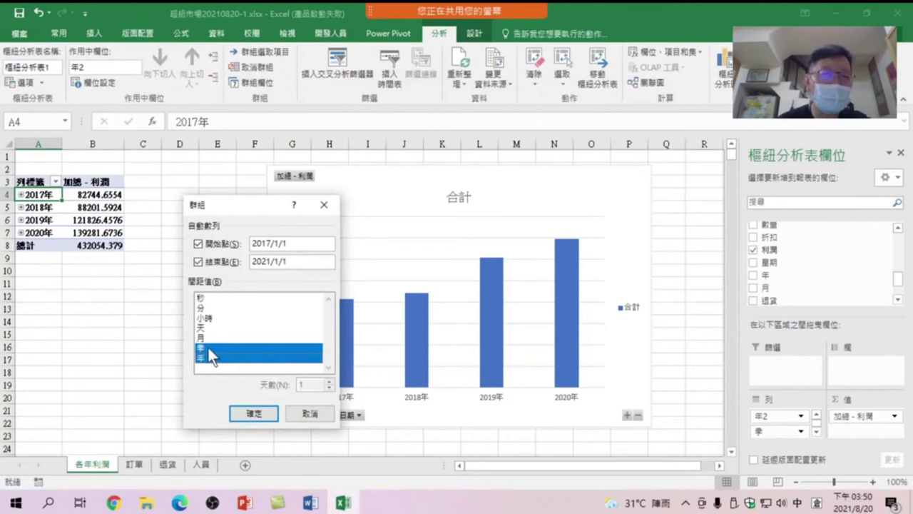
pyautogui.click(254, 414)
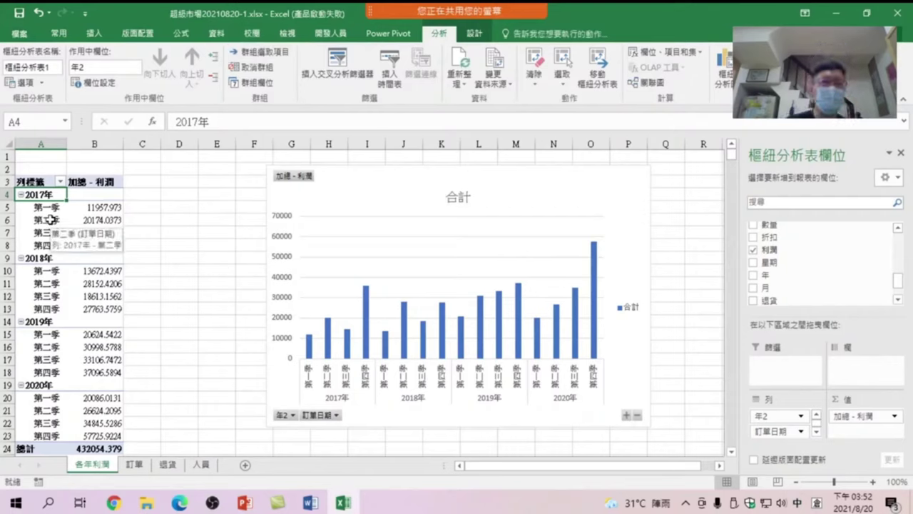
pyautogui.click(262, 50)
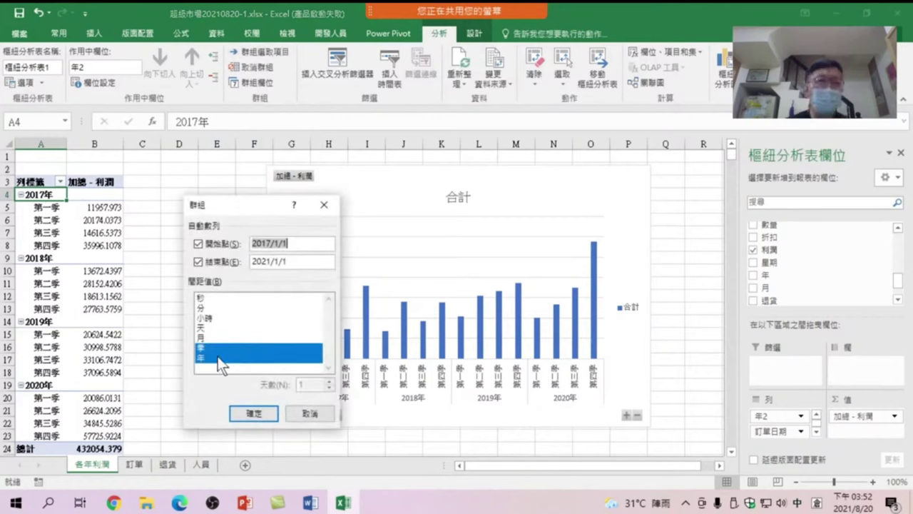
# Change the date grouping to 年 and 月, giving values like 2017年 1月 at 1009.3446.
pyautogui.click(206, 348)
pyautogui.click(202, 337)
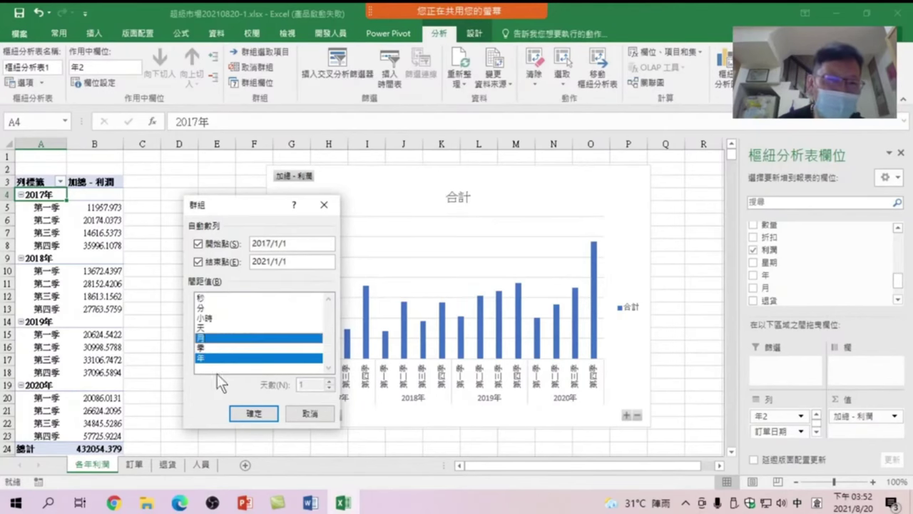
pyautogui.click(250, 412)
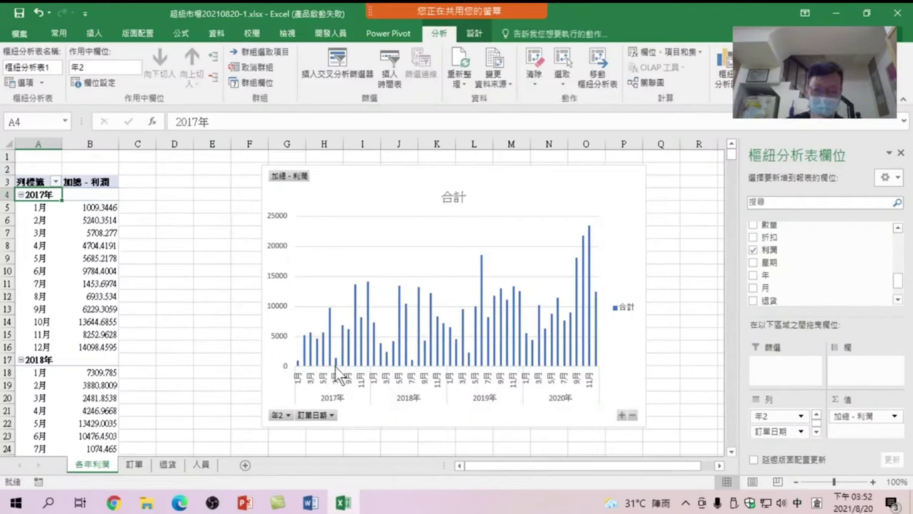
pyautogui.moveTo(334, 363)
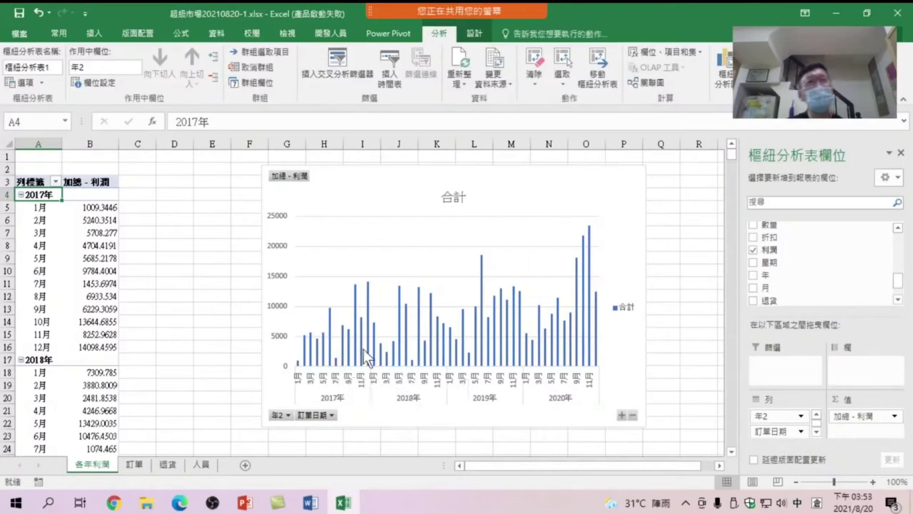
pyautogui.moveTo(375, 349)
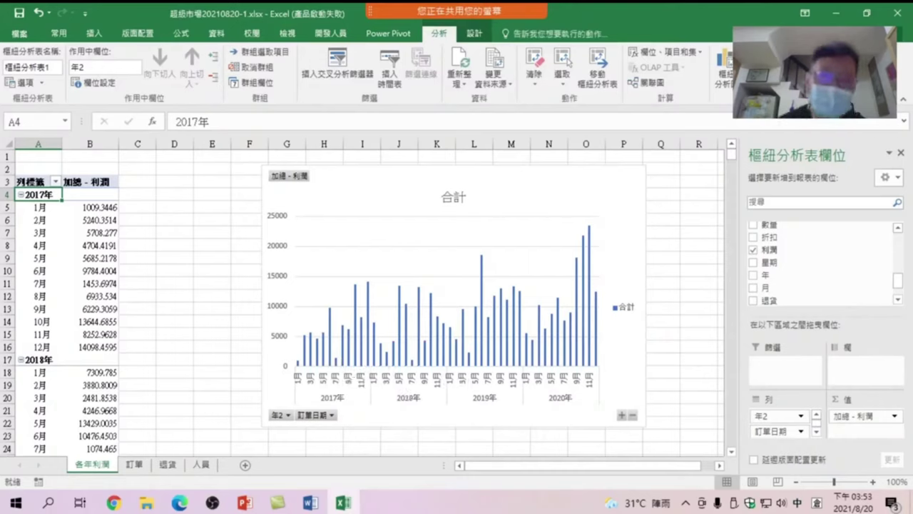